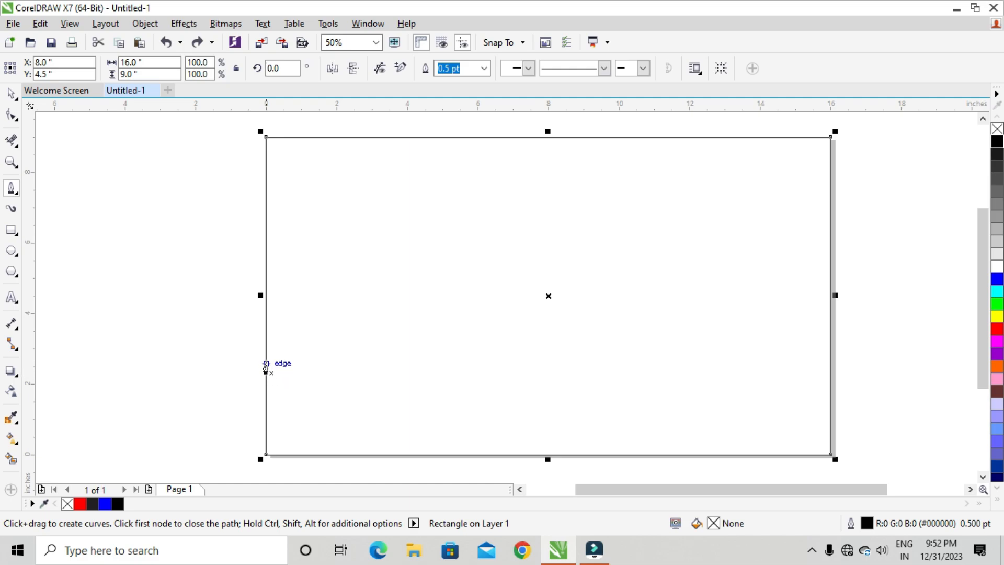
Draw a straight horizontal line 16 inches wide across the page rectangle, about 2.7 inches above its bottom edge.
left_click(267, 358)
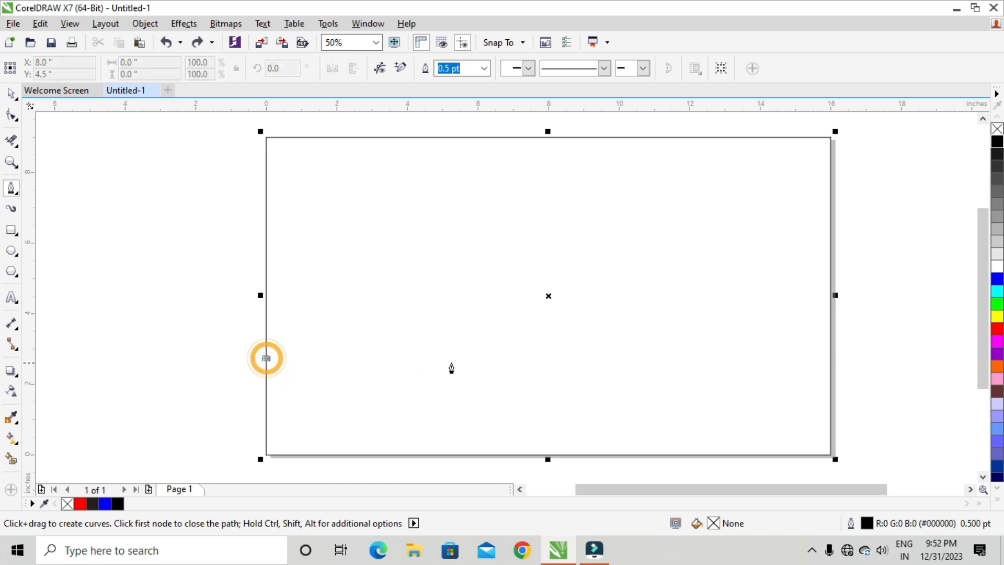
left_click(832, 358)
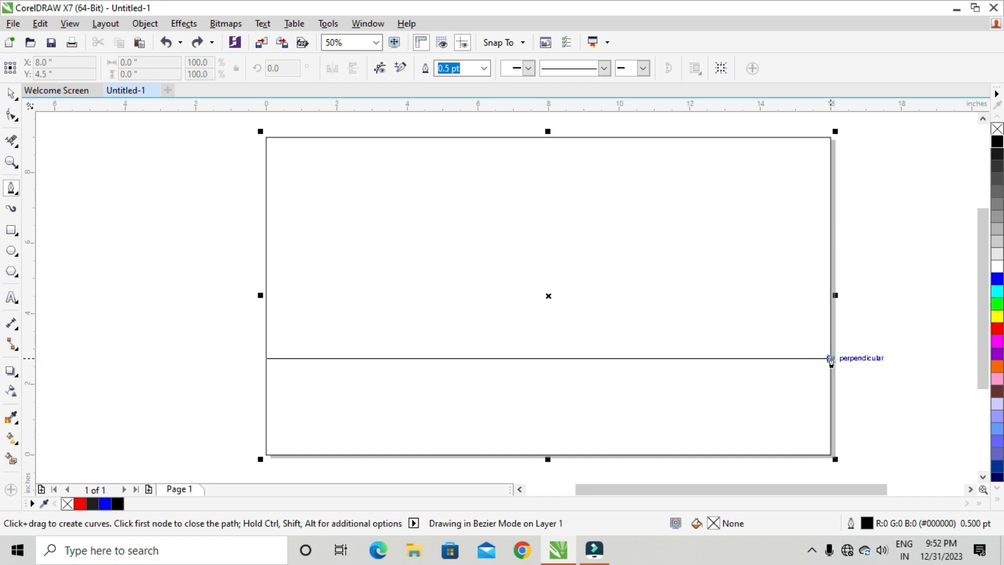
double_click(831, 358)
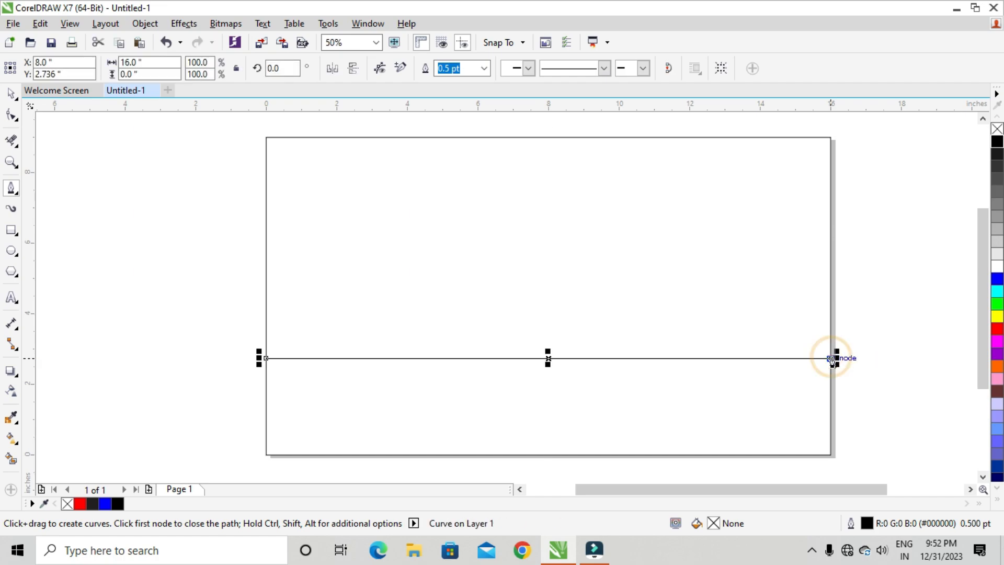
Convert the line to a curve and bend it into a wave that rises on the left half and dips on the right.
left_click(11, 115)
left_click_drag(175, 293, 843, 380)
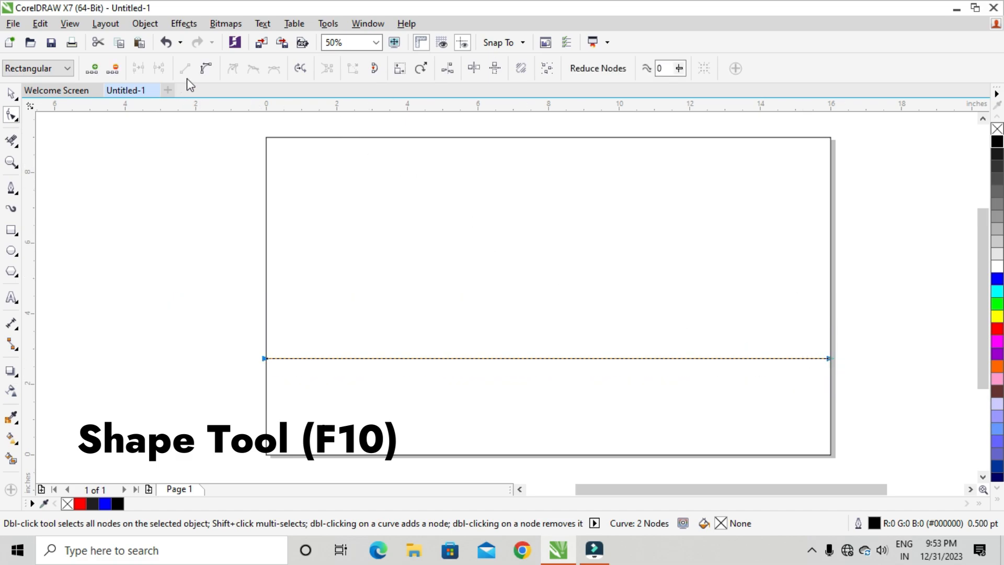
left_click(206, 68)
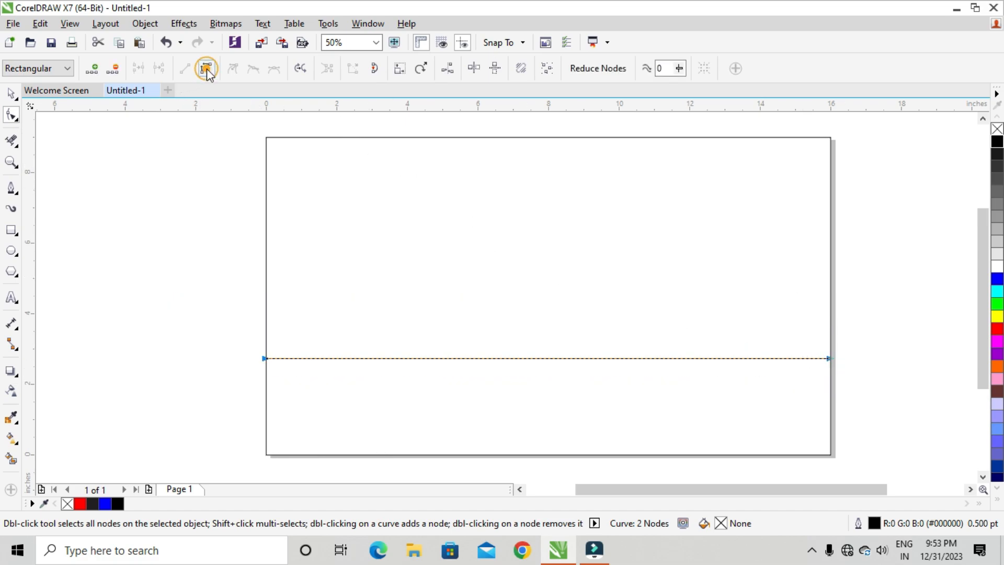
left_click(242, 339)
left_click_drag(455, 358, 452, 266)
left_click_drag(644, 359, 650, 441)
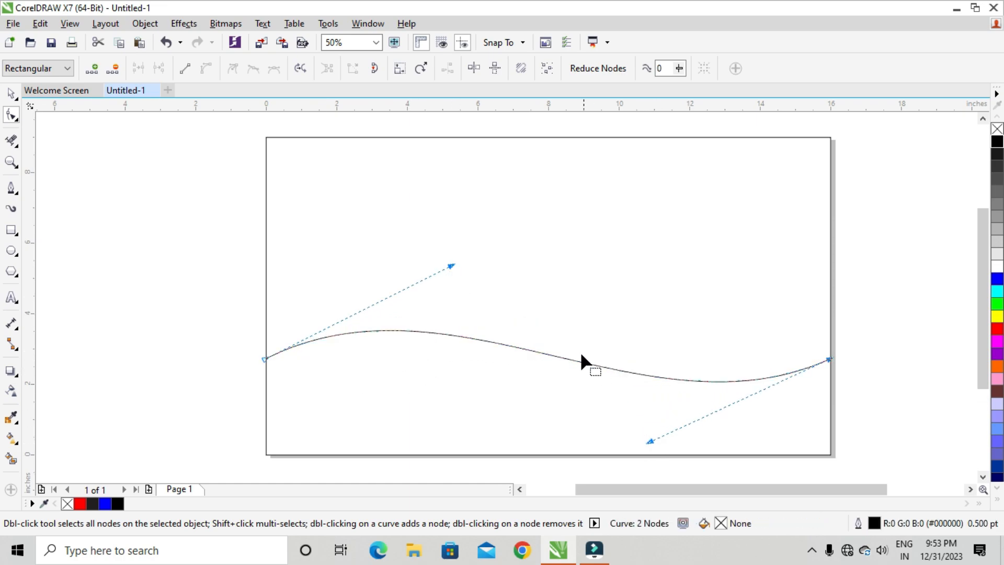
Deepen the wave's crest and trough and raise its right endpoint along the rectangle's edge.
left_click_drag(450, 265, 436, 219)
left_click_drag(650, 442, 668, 467)
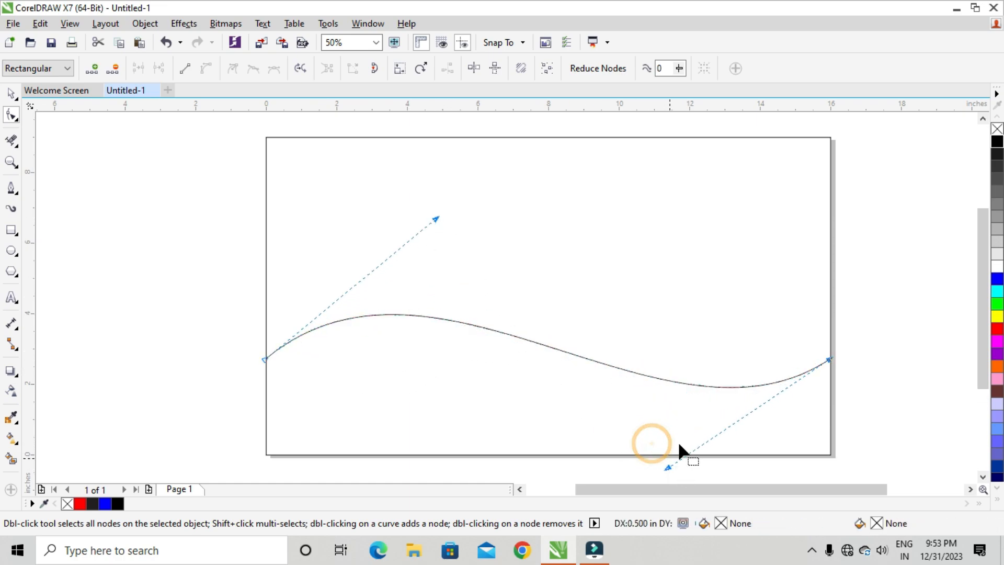
left_click_drag(829, 360, 830, 329)
left_click_drag(668, 438, 683, 472)
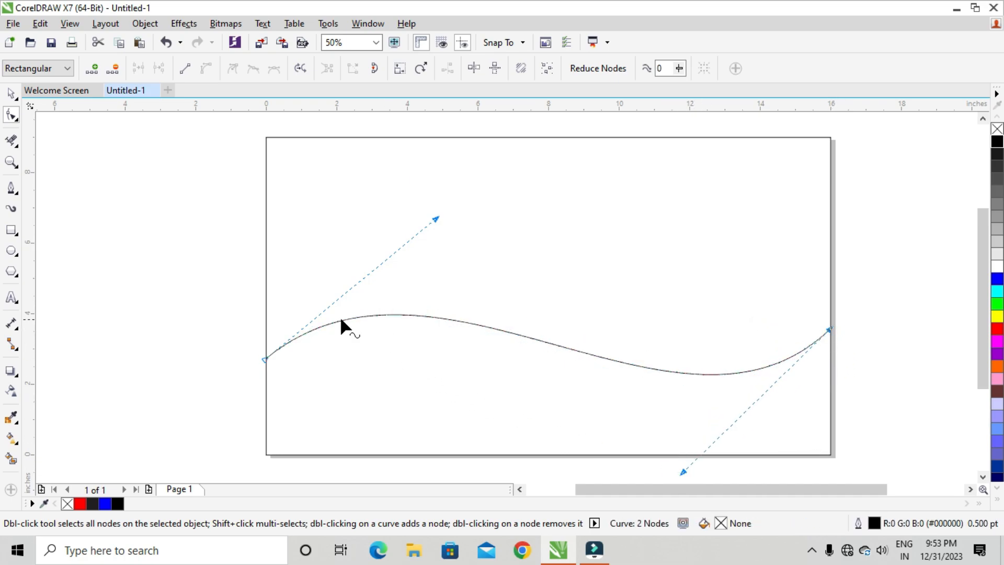
Copy the wave curve and paste a duplicate in place.
key("space")
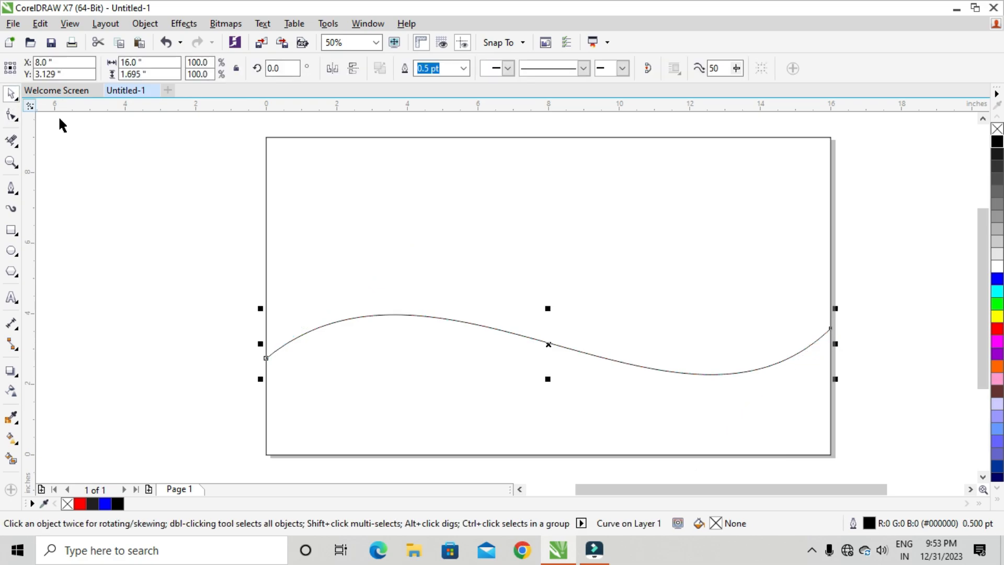
left_click(41, 23)
left_click(64, 126)
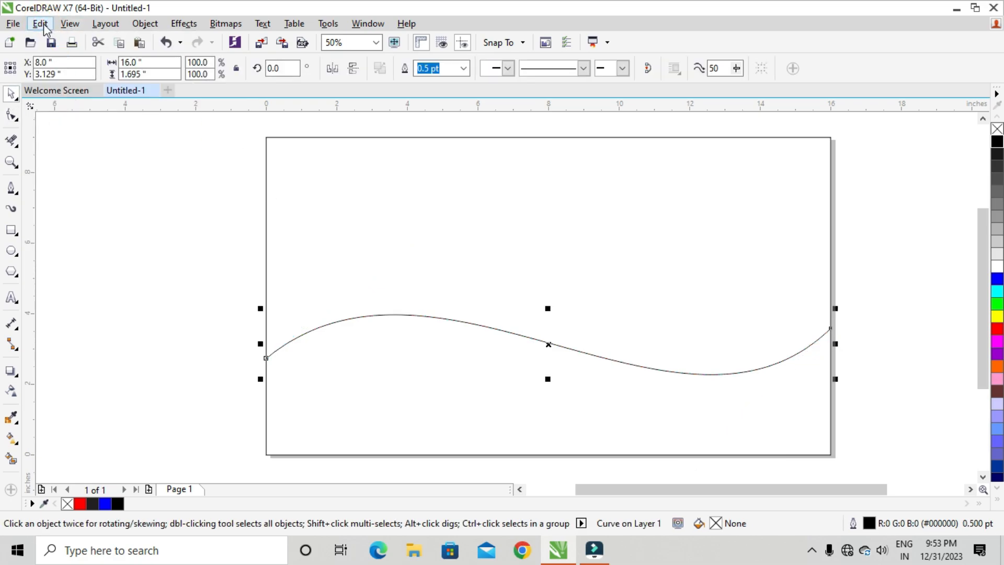
left_click(40, 23)
left_click(64, 142)
Raise the duplicate curve's left endpoint along the rectangle's edge to open a band above the original wave.
left_click(11, 115)
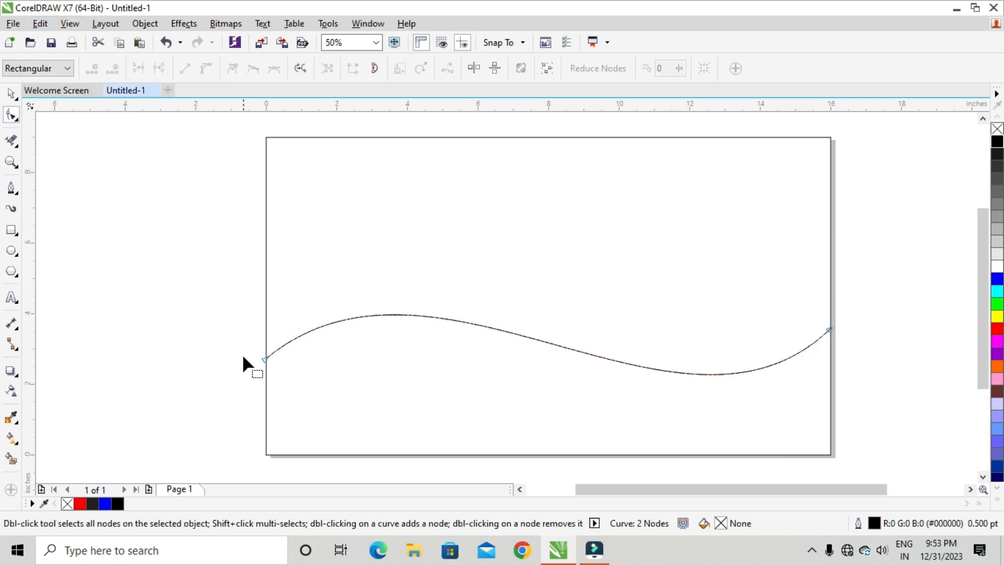
left_click_drag(275, 370, 275, 371)
mouse_move(264, 360)
left_mouse_down()
mouse_move(267, 331)
mouse_move(265, 340)
left_mouse_up()
left_click_drag(235, 305, 285, 355)
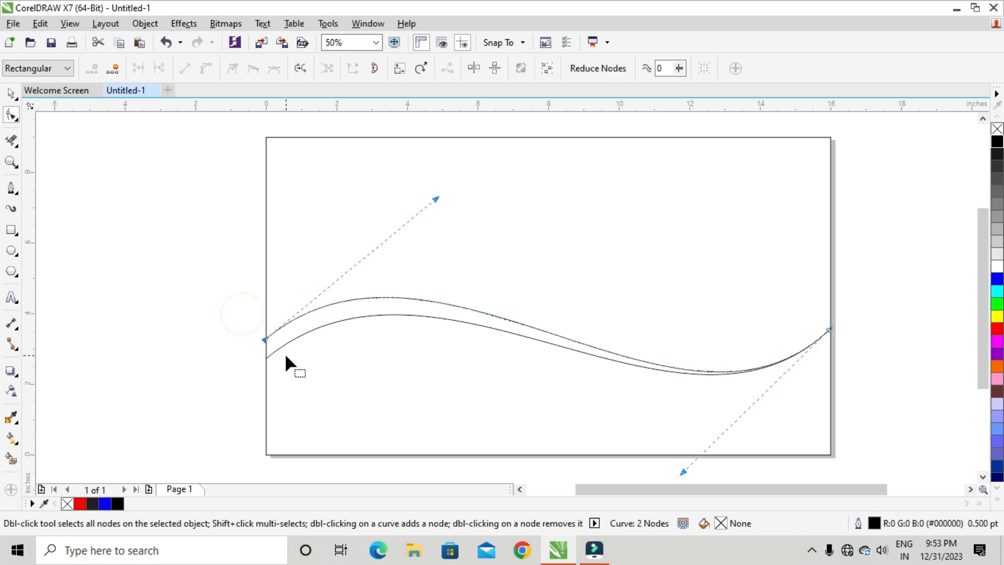
key("Up")
key("Up")
key("Up")
key("Up")
key("Up")
key("Up")
Nudge the duplicate curve's right endpoint slightly above the original's endpoint and deselect the curve.
left_click_drag(795, 302, 865, 358)
key("Up")
key("Up")
key("Up")
key("Up")
key("Up")
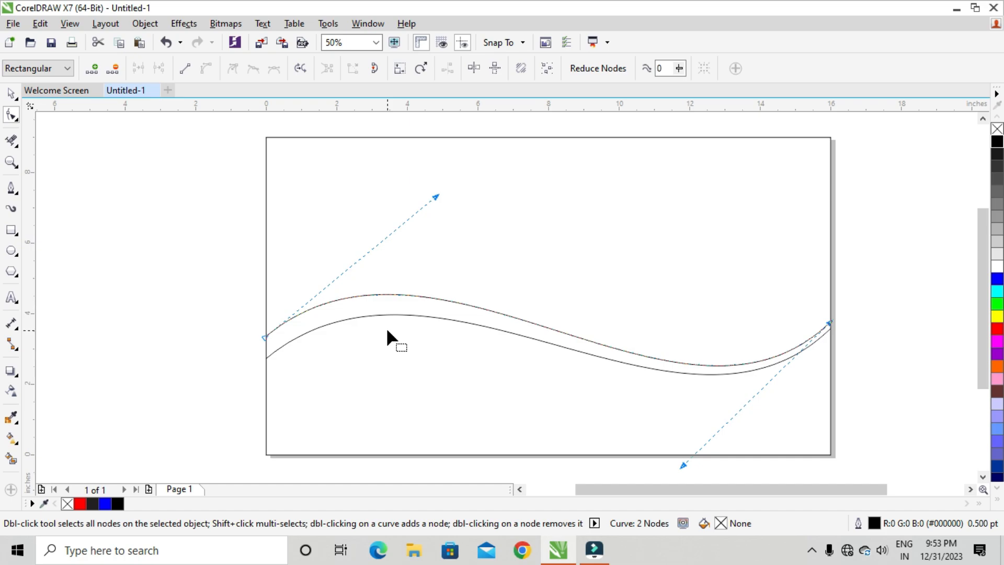
left_click(13, 97)
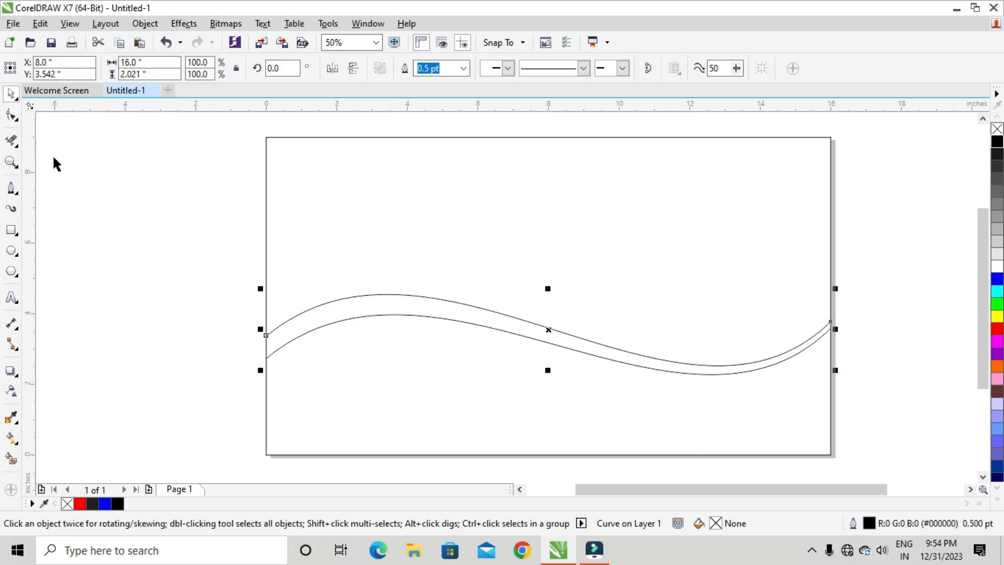
left_click(128, 233)
Draw a straight line above the waves, from about 5 inches high on the left edge to about 4.5 inches on the right.
left_click(11, 187)
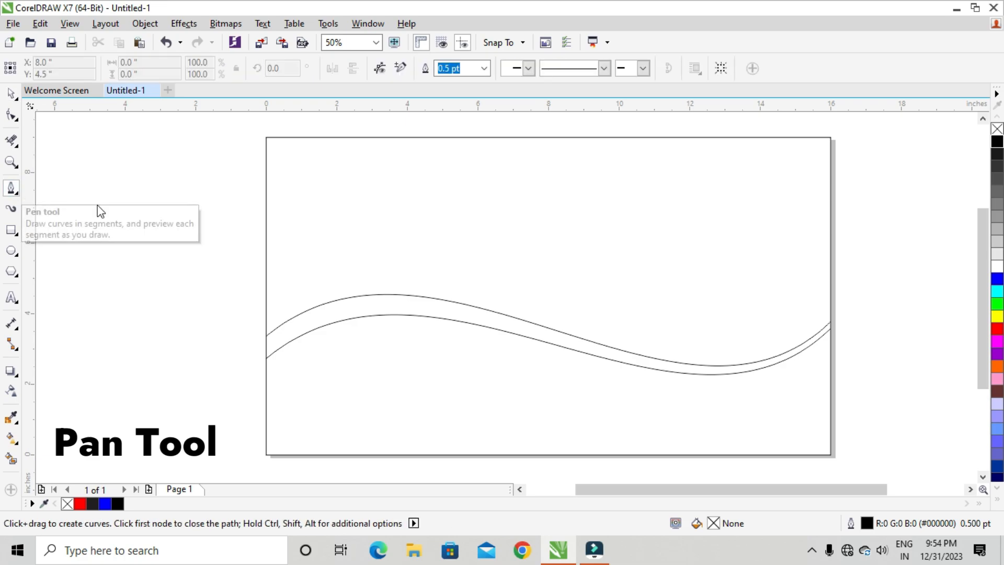
left_click(266, 278)
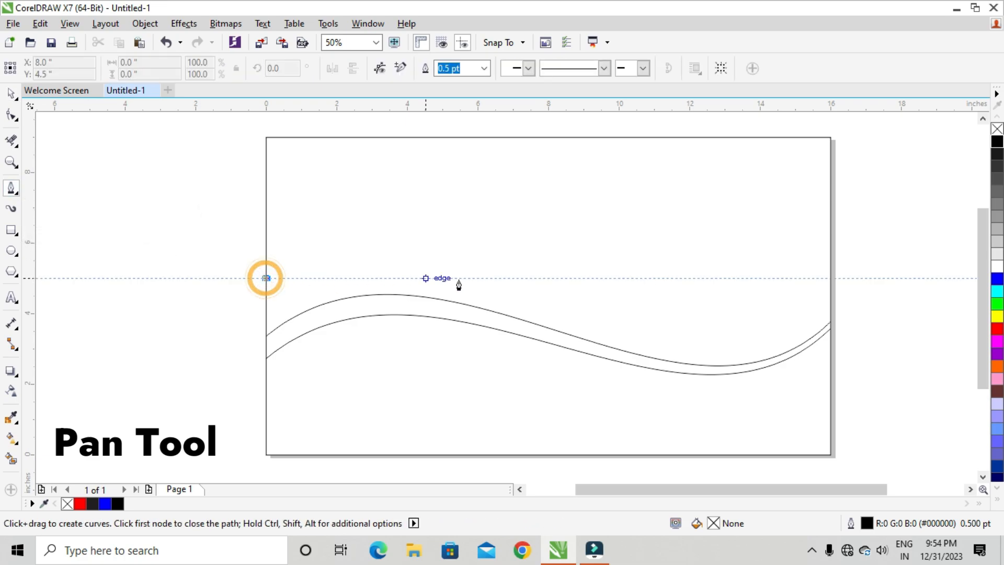
double_click(831, 297)
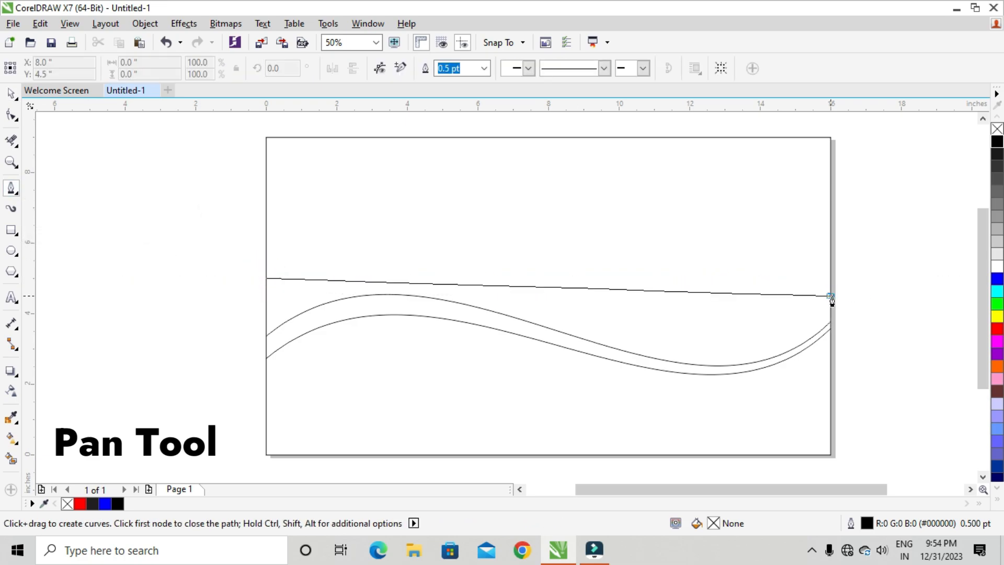
Convert the slanted line to a curve and bend it into a third wave above the other two.
left_click(12, 115)
left_click_drag(193, 226, 837, 311)
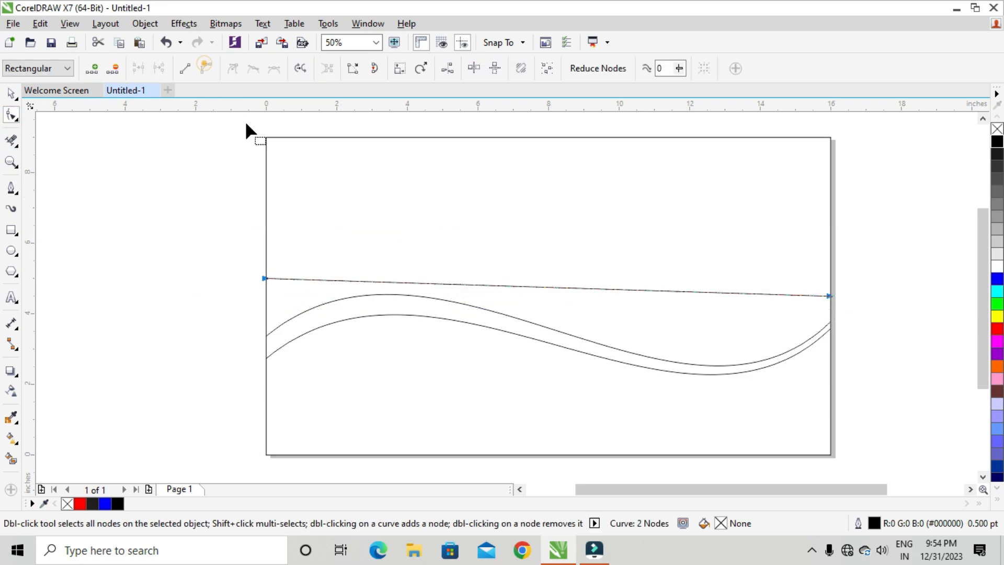
left_click_drag(243, 262, 321, 314)
left_click_drag(451, 286, 407, 183)
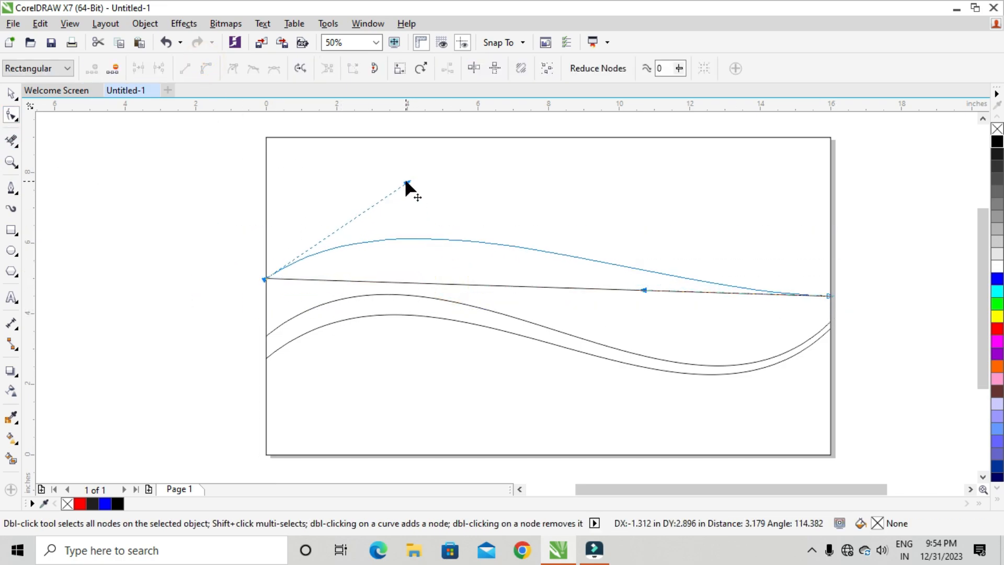
left_click_drag(643, 290, 716, 418)
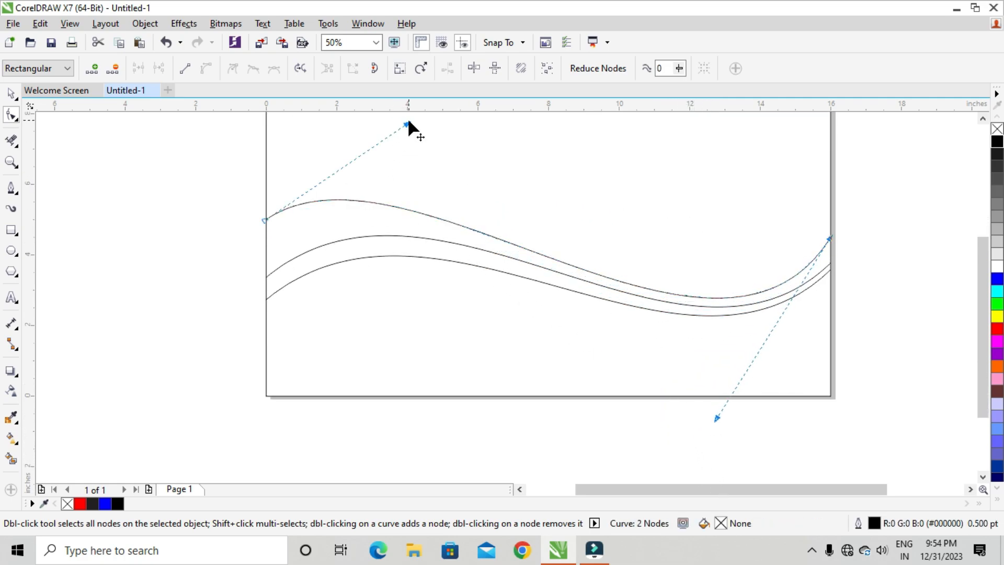
Adjust the third wave's left control handle to raise its crest and deselect the curve.
scroll(395, 151, "down", 2)
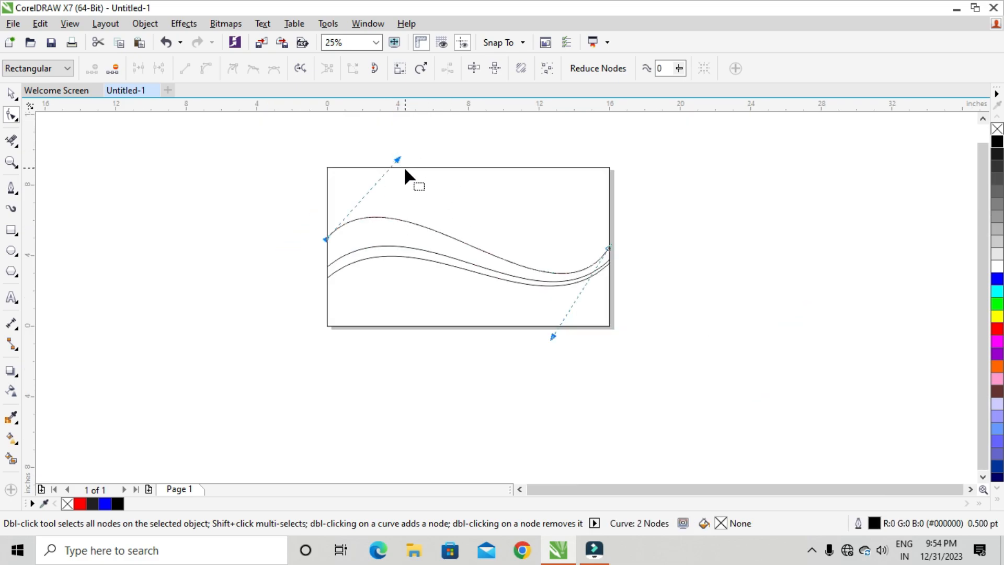
scroll(404, 173, "up", 1)
scroll(343, 172, "down", 1)
left_click_drag(348, 133, 370, 140)
scroll(387, 169, "up", 1)
left_click(11, 93)
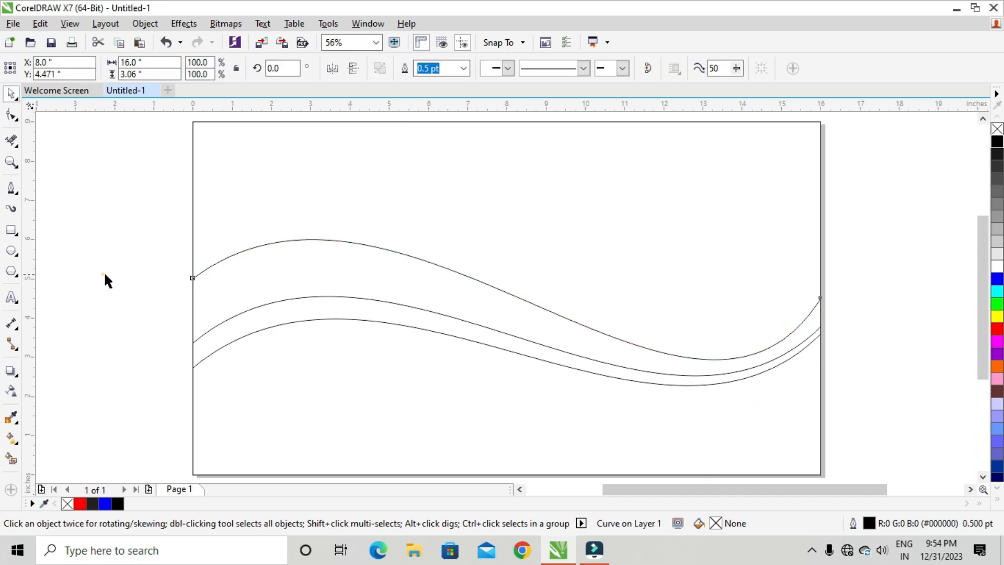
left_click(104, 273)
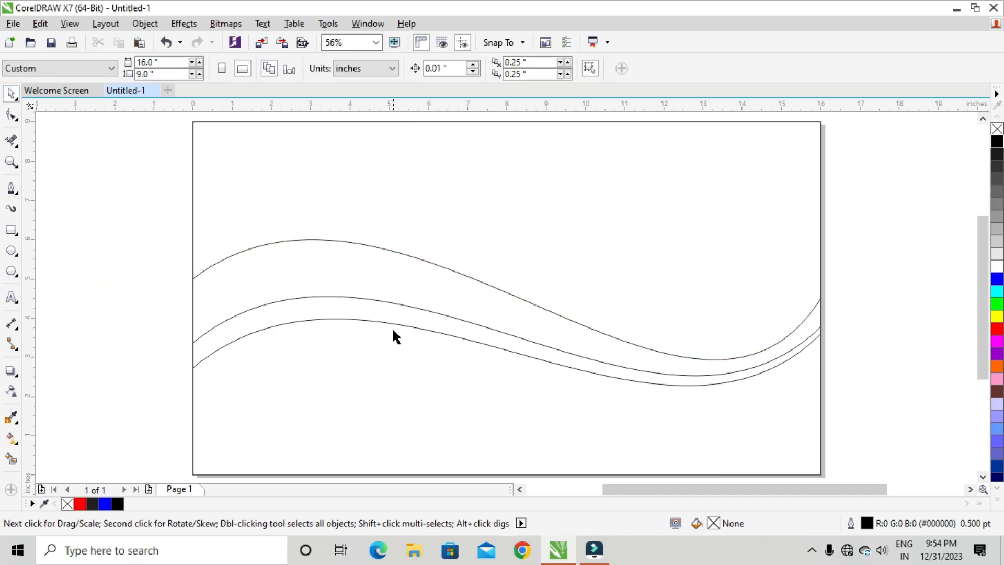
Draw a closed triangle about 10.1 by 1.26 inches, from a point just above the top wave to two nodes on the rectangle's right edge.
left_click(12, 189)
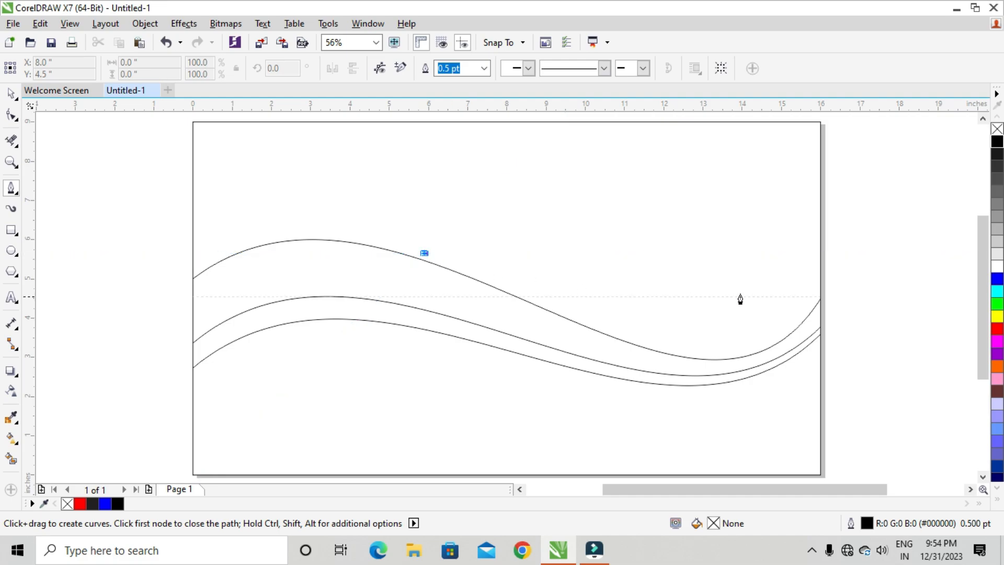
left_click(820, 289)
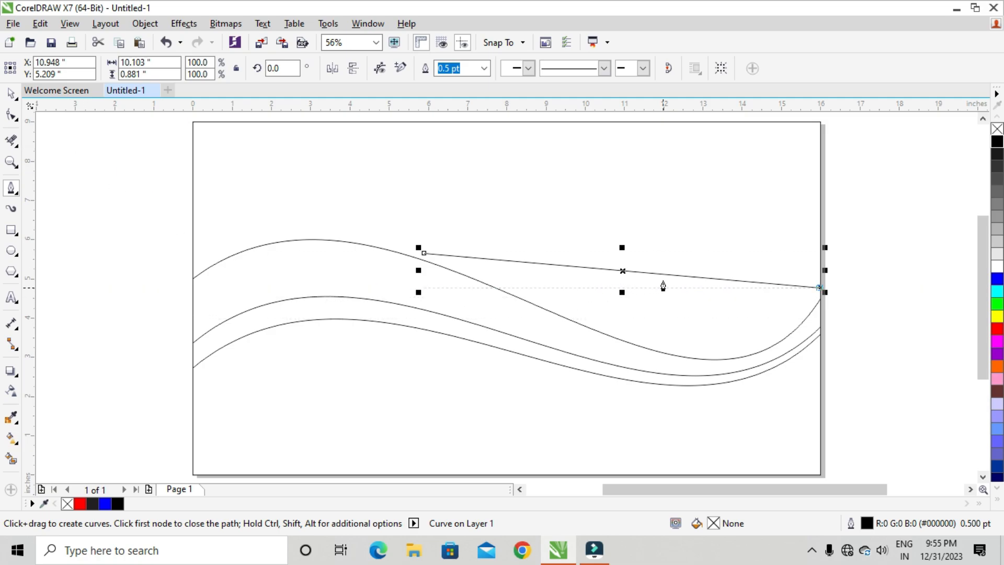
left_click(820, 239)
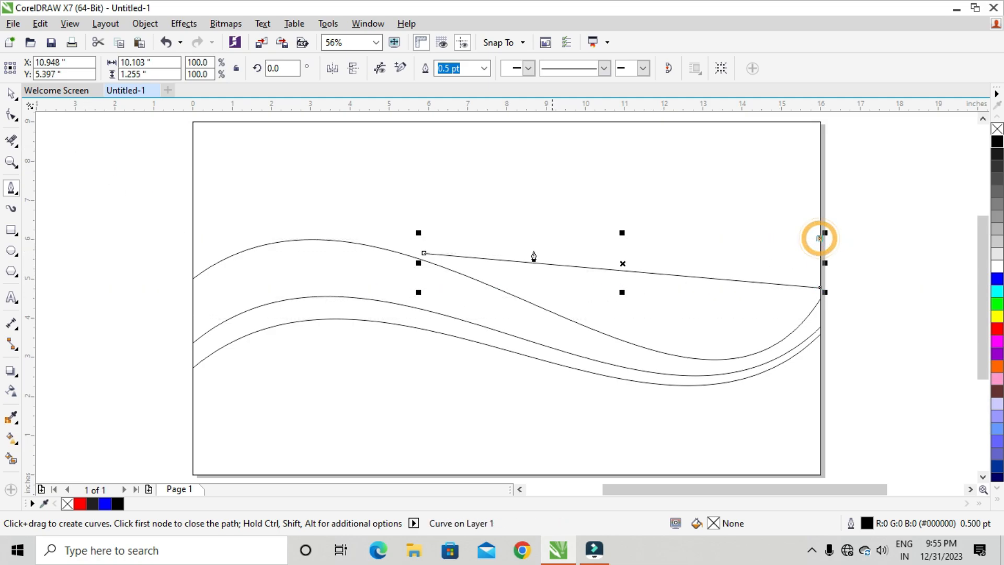
left_click(424, 253)
Convert the triangle's sides to curves and bend its lower side to run just above the top wave.
left_click(10, 115)
left_click_drag(384, 206, 467, 279)
left_click(204, 71)
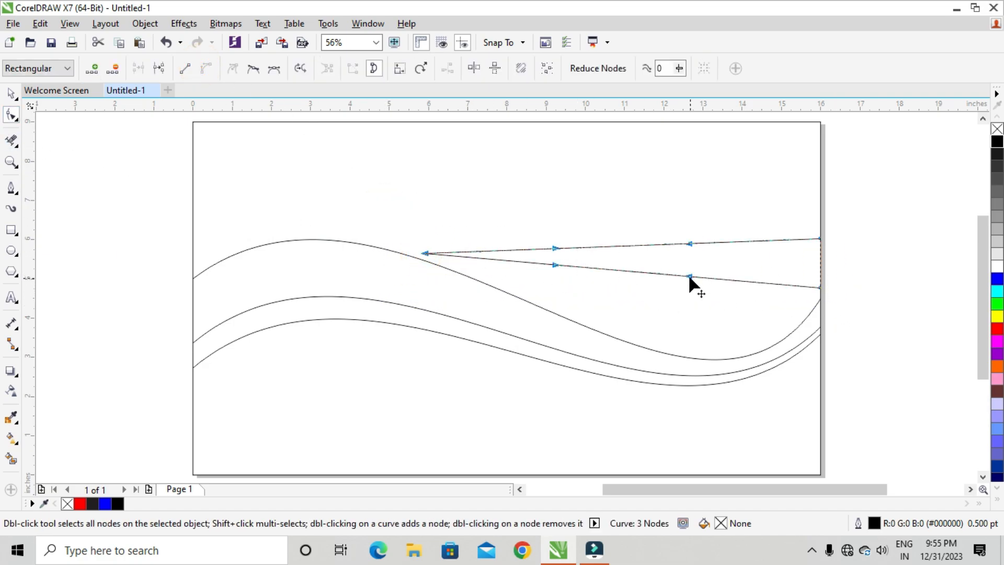
left_click_drag(688, 274, 713, 396)
left_click_drag(555, 266, 558, 289)
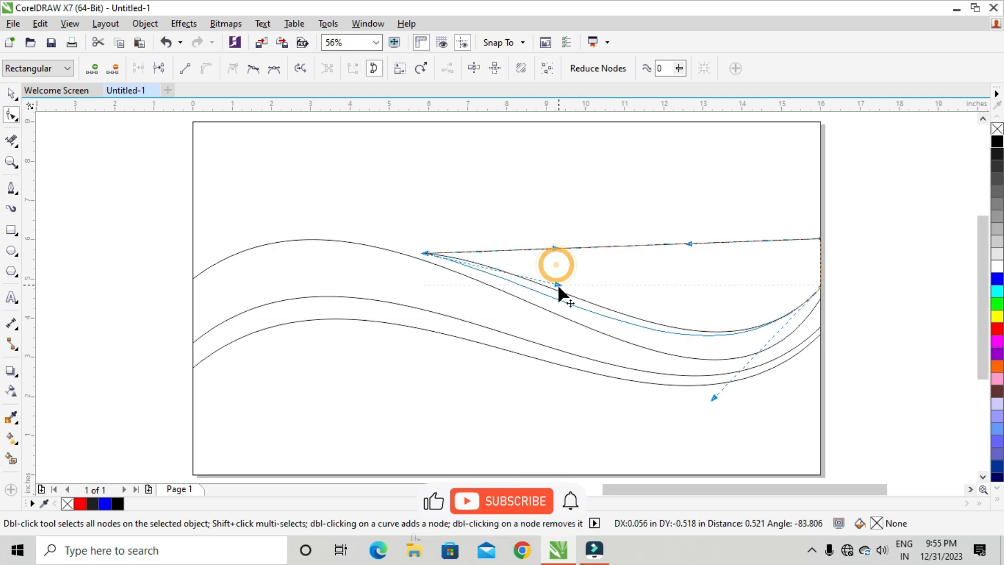
left_click_drag(712, 398, 730, 427)
left_click(401, 234)
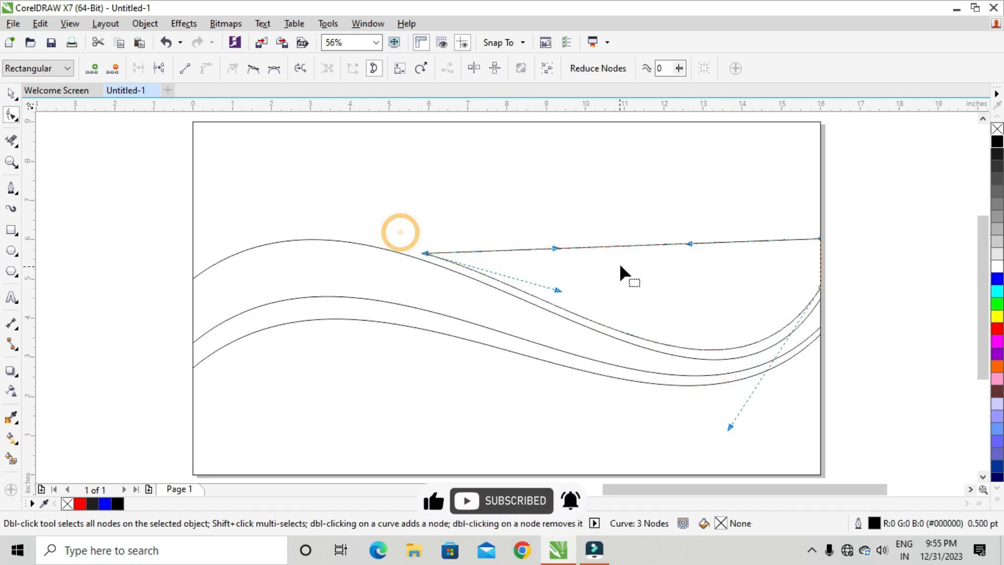
Bend the triangle's upper side downward into a sweeping curve, leaving a tapered band above its lower side.
left_click_drag(690, 243, 717, 349)
left_click_drag(556, 248, 557, 270)
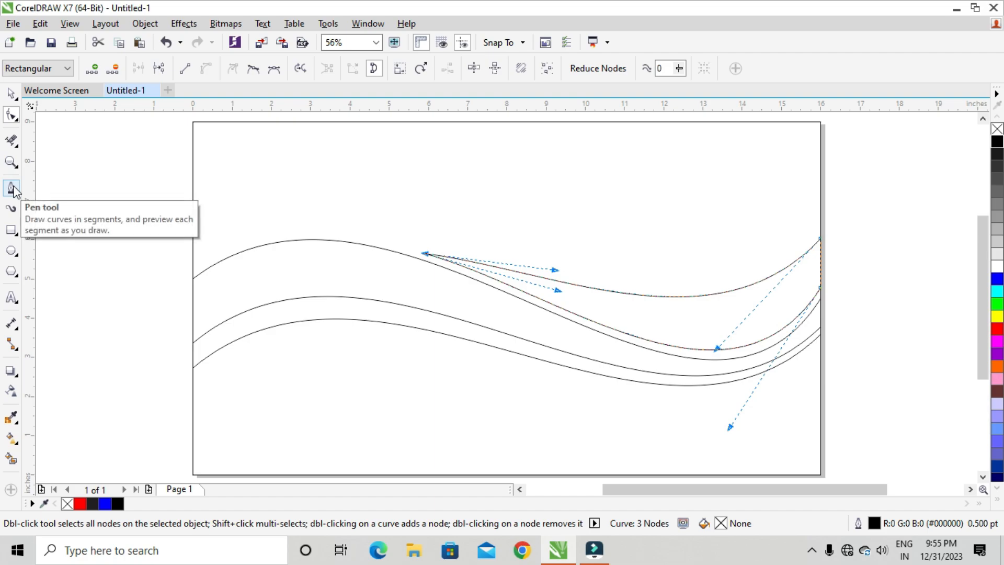
left_click_drag(717, 349, 744, 377)
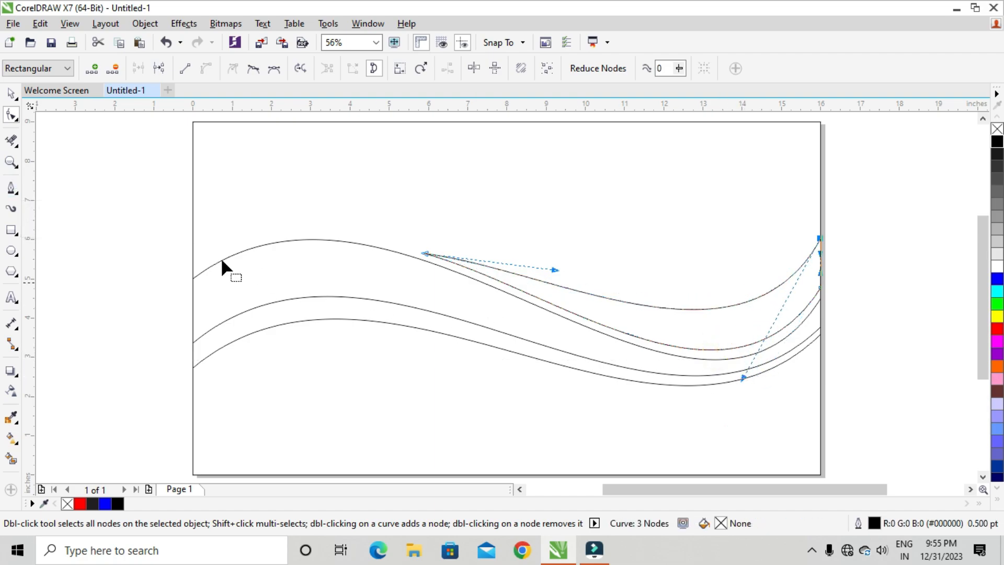
Draw a straight line joining two points on the tapered shape's lower edge, near its right end and its middle.
left_click(9, 191)
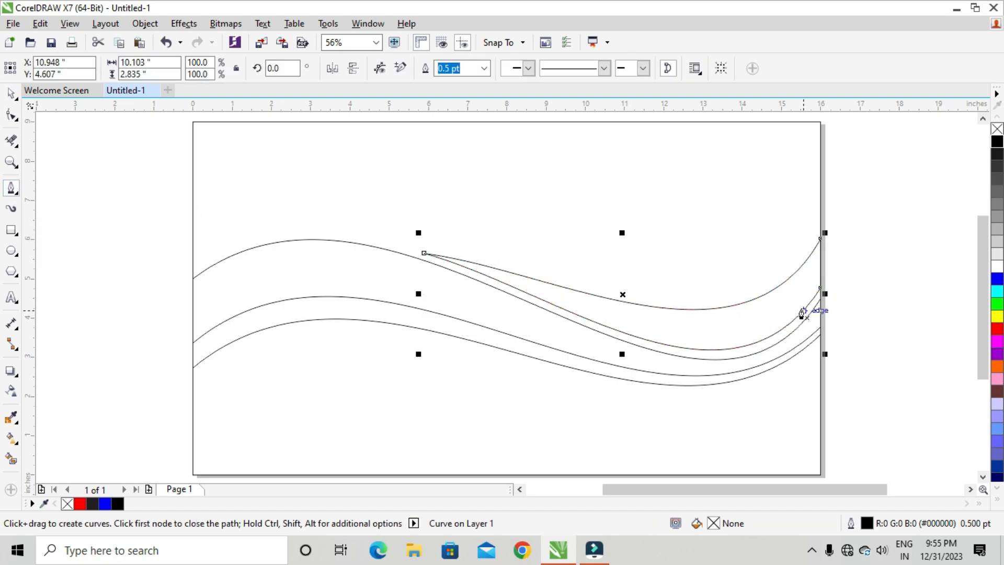
left_click(804, 309)
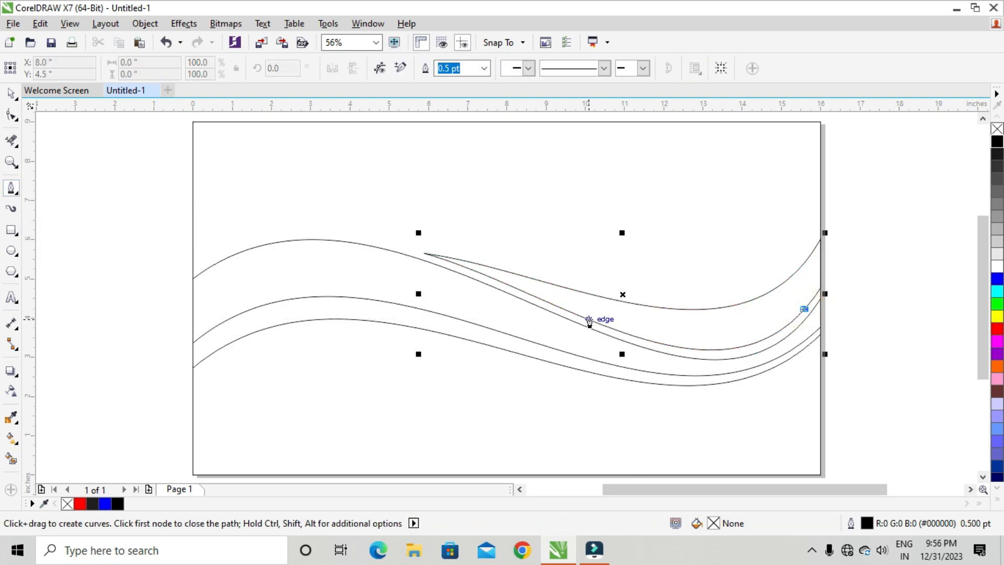
double_click(588, 319)
Convert the straight line inside the tapered shape to a curve and bend it downward to run just above the shape's lower edge.
left_click(13, 117)
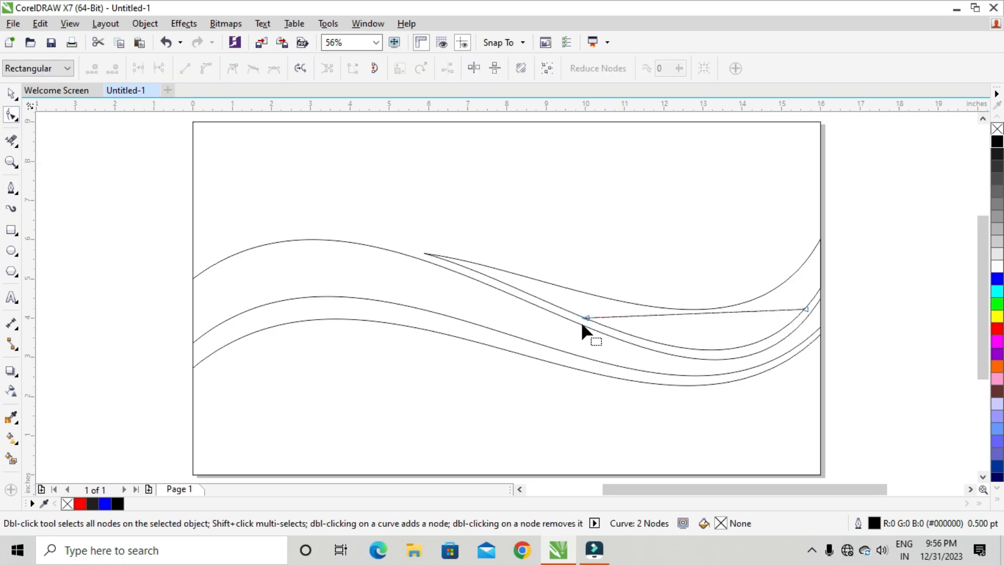
left_click_drag(549, 298, 871, 362)
left_click(213, 66)
left_click_drag(568, 309, 677, 345)
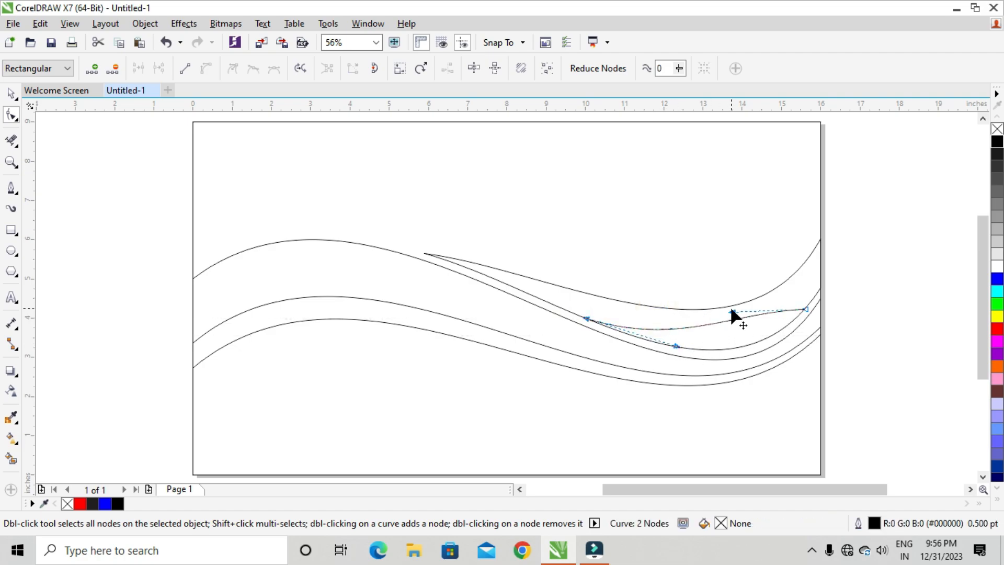
left_click_drag(733, 309, 739, 346)
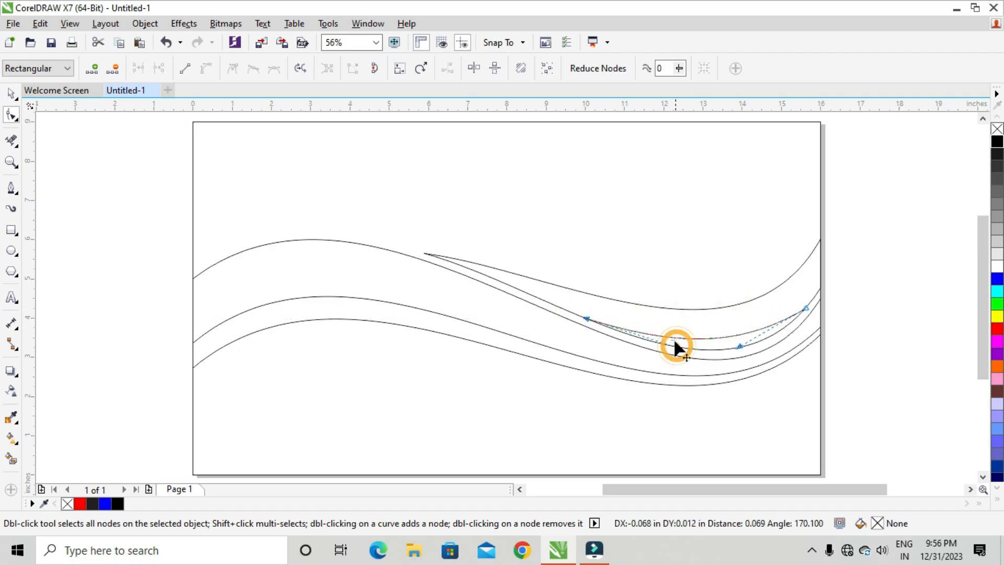
left_click_drag(676, 345, 680, 338)
left_click(10, 93)
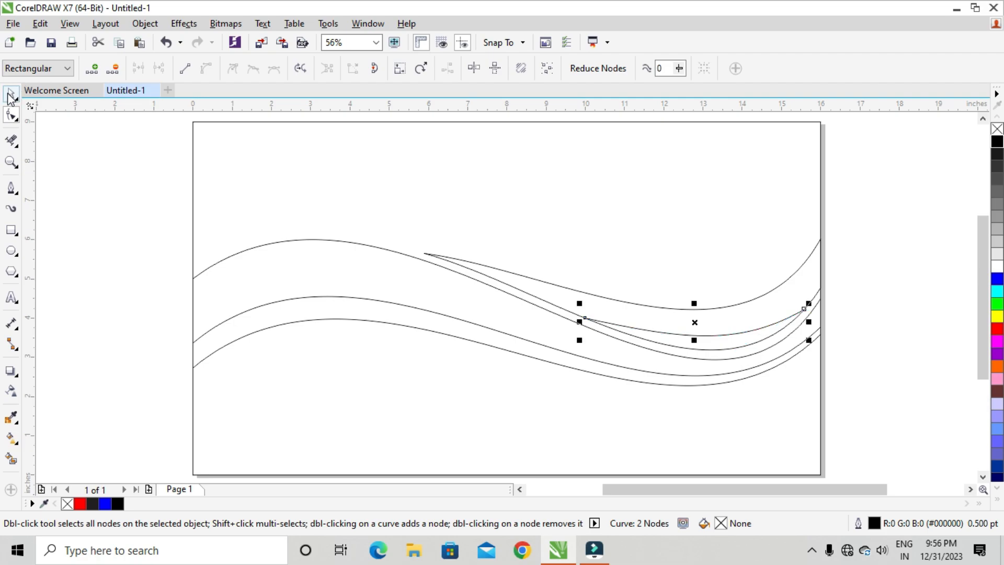
left_click(112, 208)
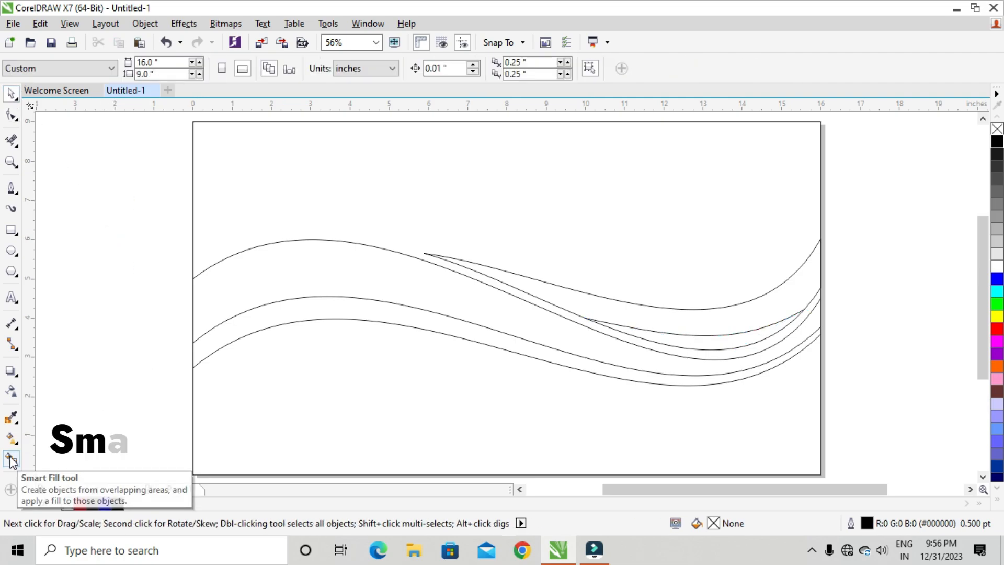
Smart Fill the area below the waves, the two wave bands and both parts of the tapered shape with red, using a 0.5 pt outline.
left_click(12, 460)
left_click(319, 358)
left_click(311, 308)
left_click(316, 287)
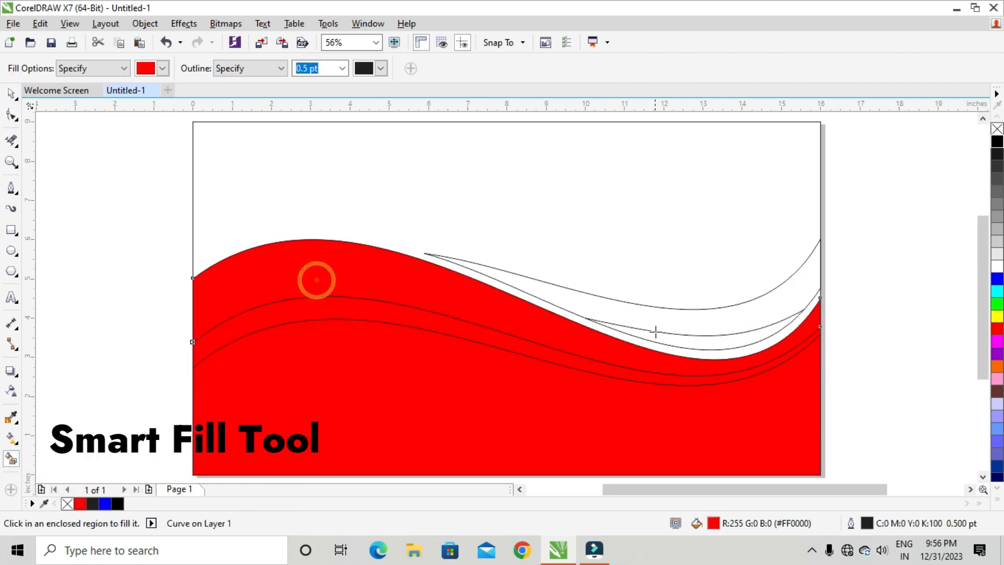
left_click(664, 337)
left_click(650, 320)
left_click(11, 94)
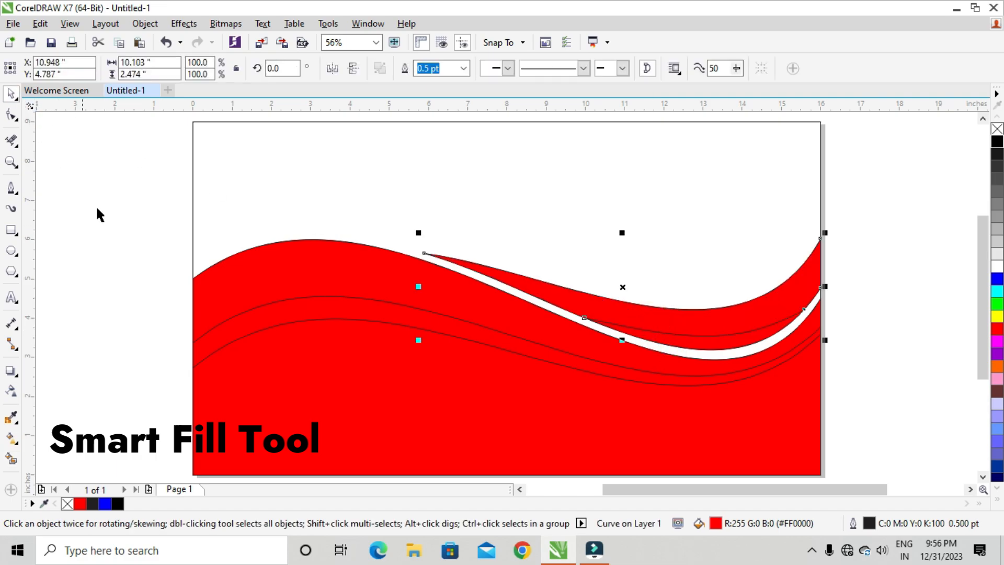
left_click(116, 237)
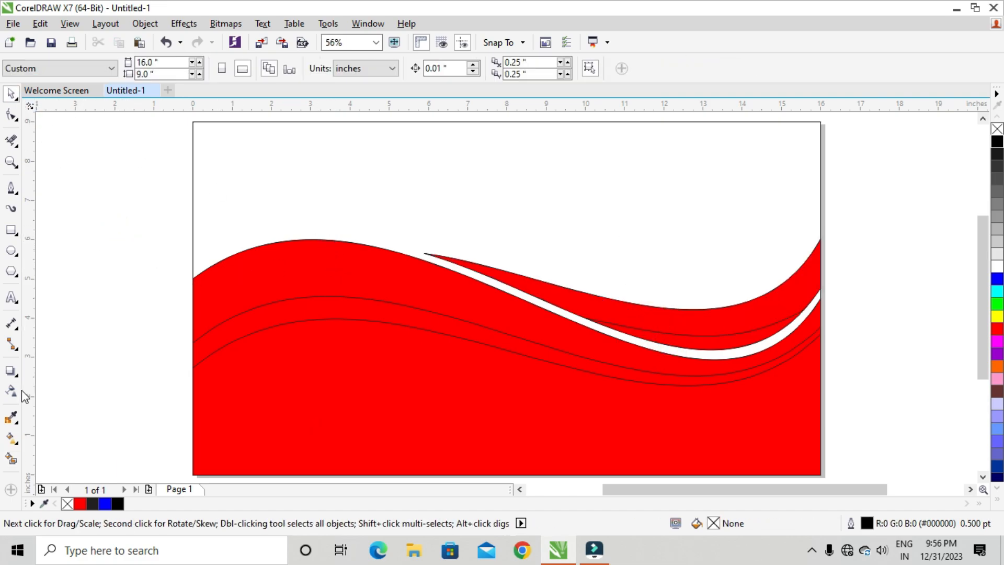
Apply a horizontal red-to-white fountain fill across the bottom area and add a blue colour node at about 47%.
left_click(11, 437)
left_click(284, 395)
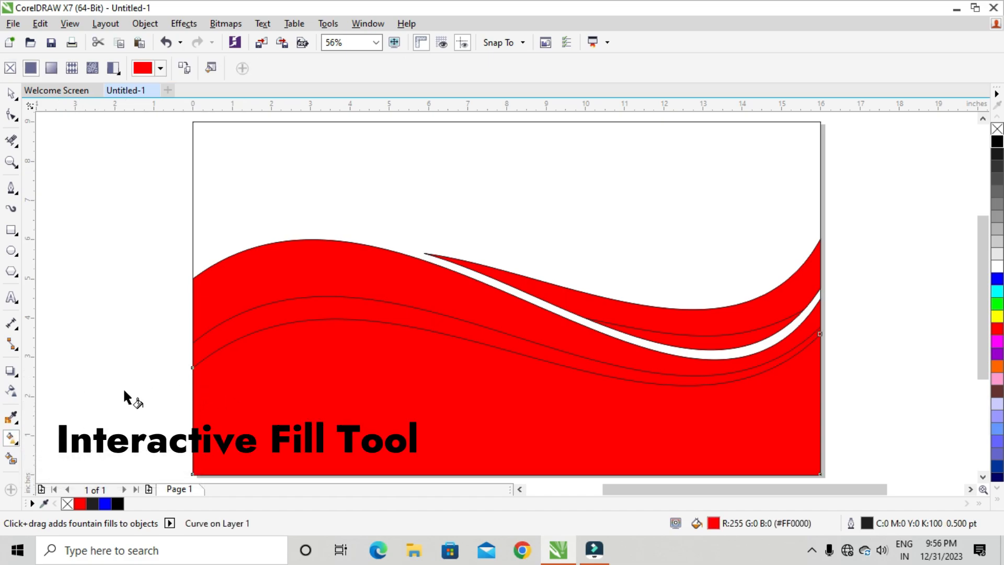
left_click_drag(190, 366, 819, 370)
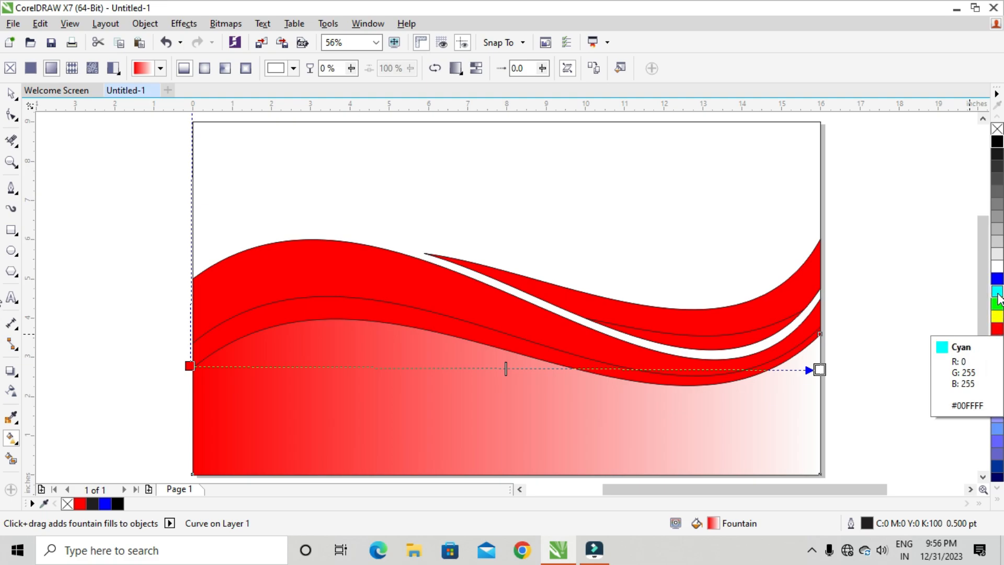
left_click_drag(998, 285, 486, 368)
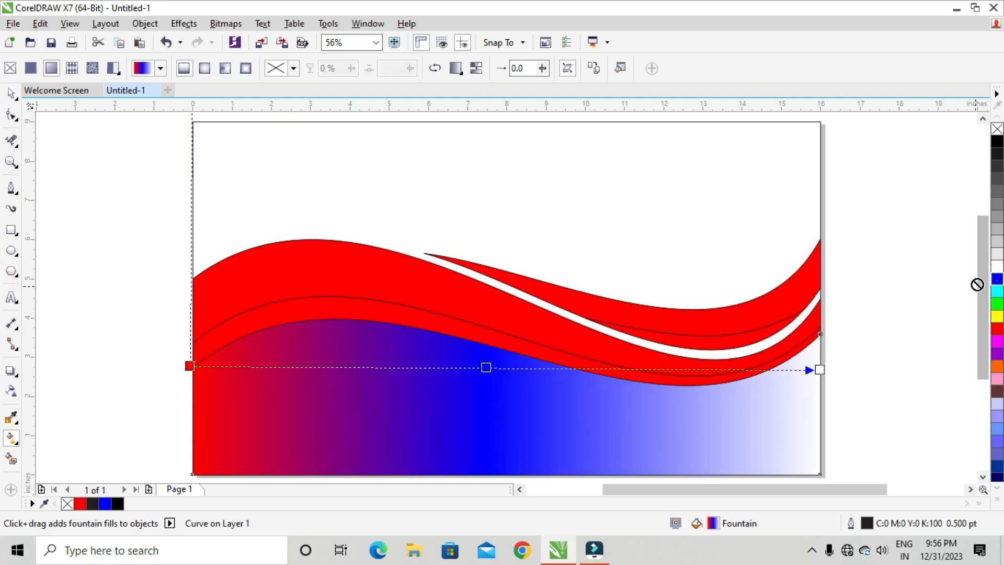
left_click_drag(978, 284, 1000, 282)
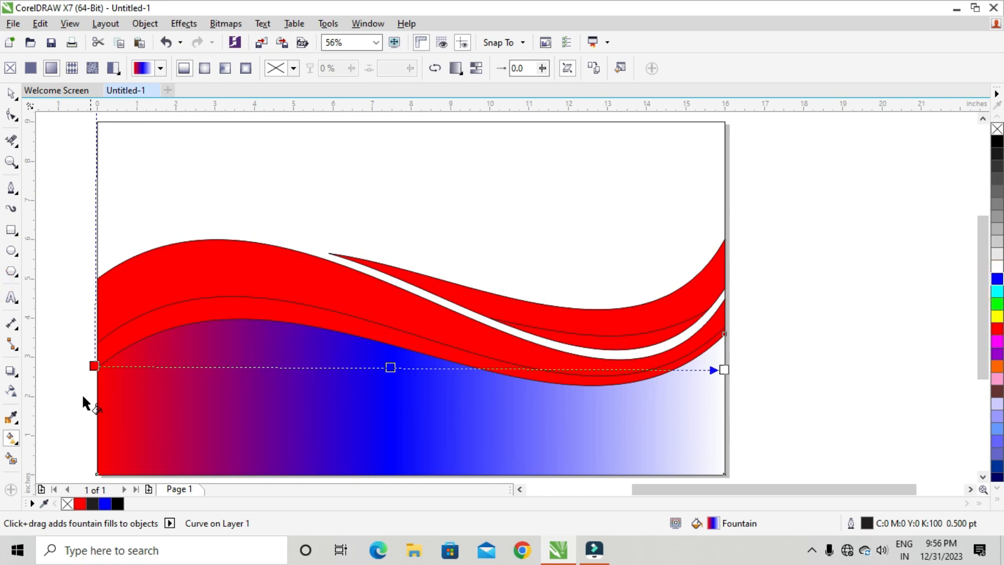
Set the bottom gradient's middle colour node to #4040FF.
double_click(390, 367)
left_click(365, 390)
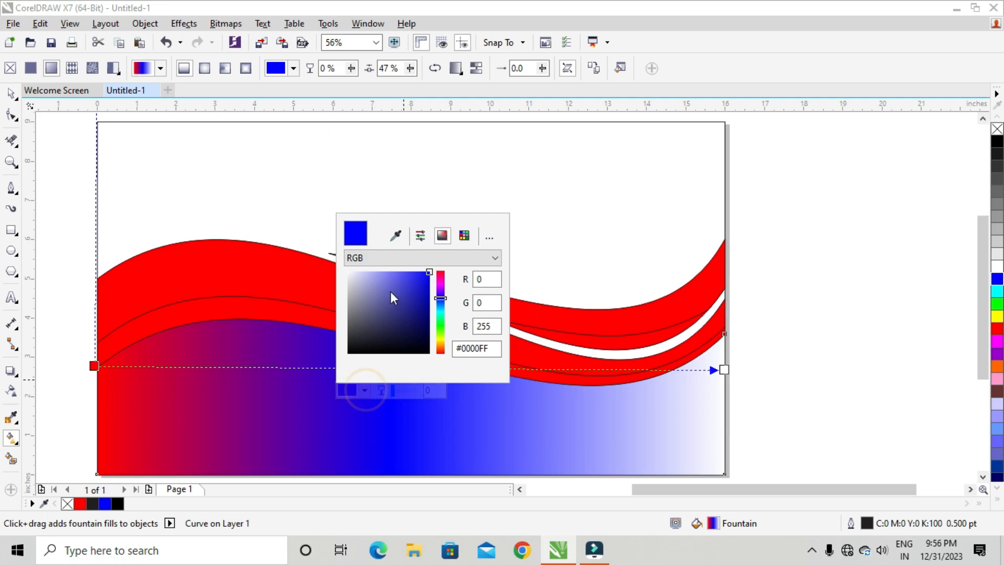
left_click(394, 271)
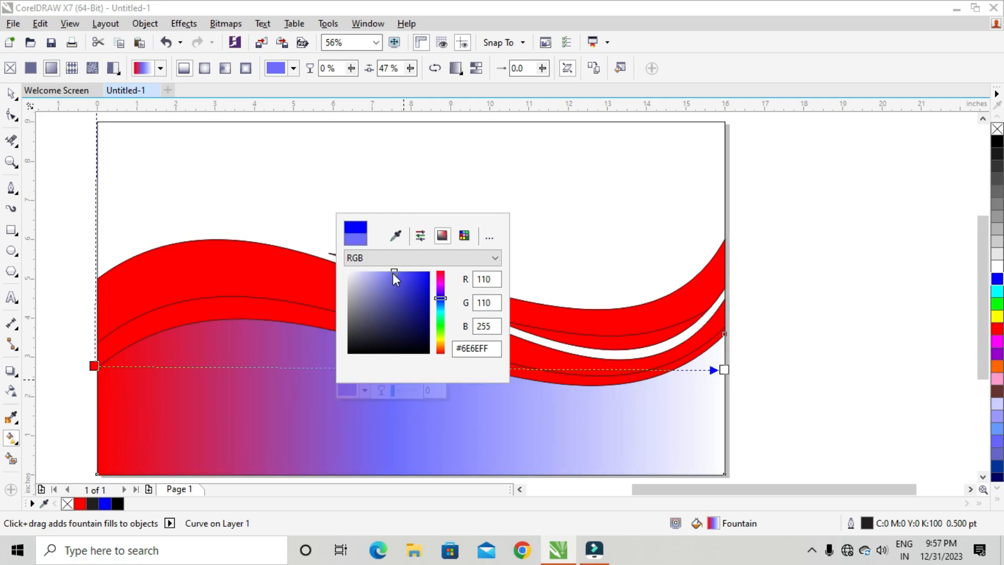
left_click_drag(394, 272, 409, 271)
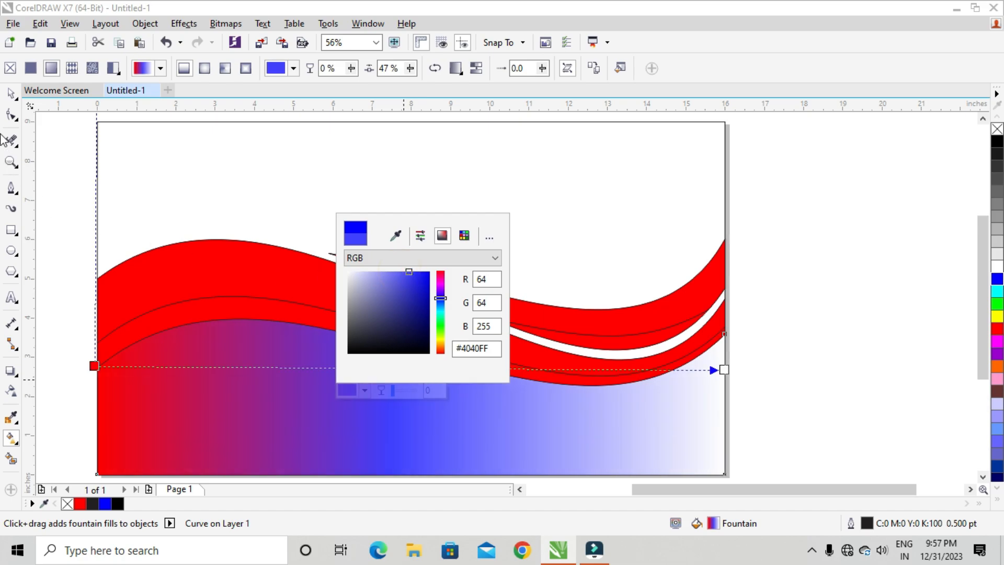
left_click(99, 242)
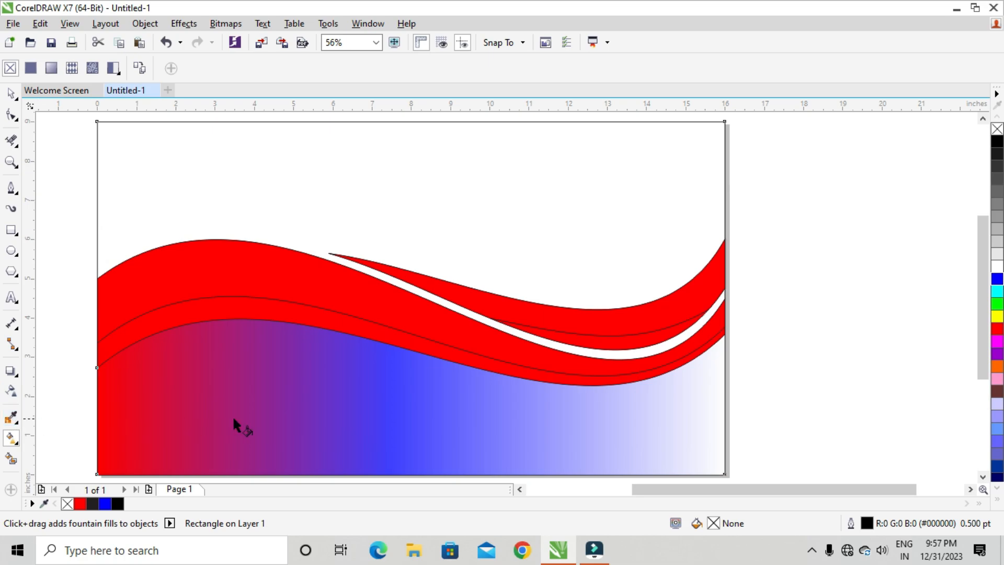
left_click(389, 395)
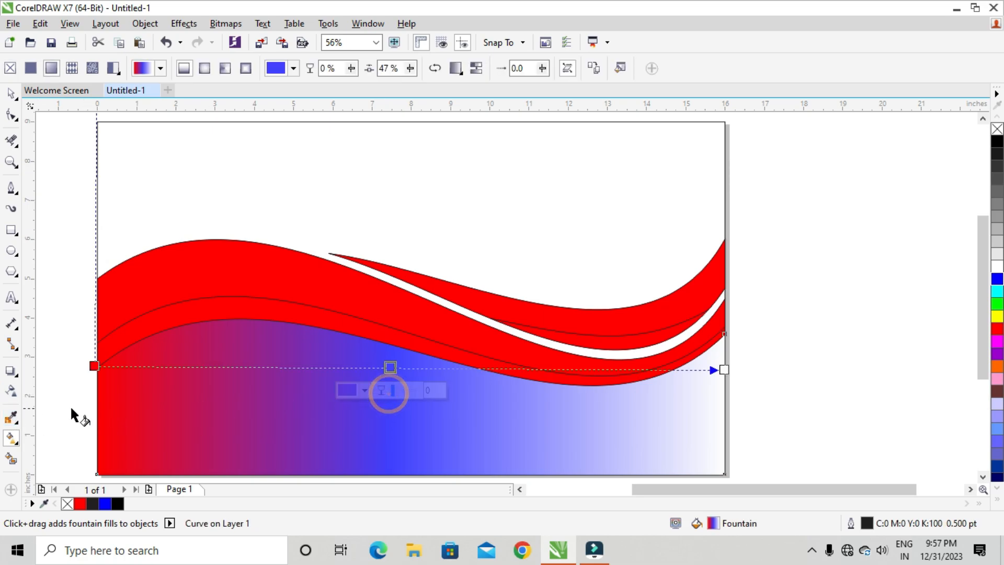
Sample a muted blue with the Color Eyedropper and apply it to the page rectangle to add it to the document palette, then undo the fill.
left_click(11, 419)
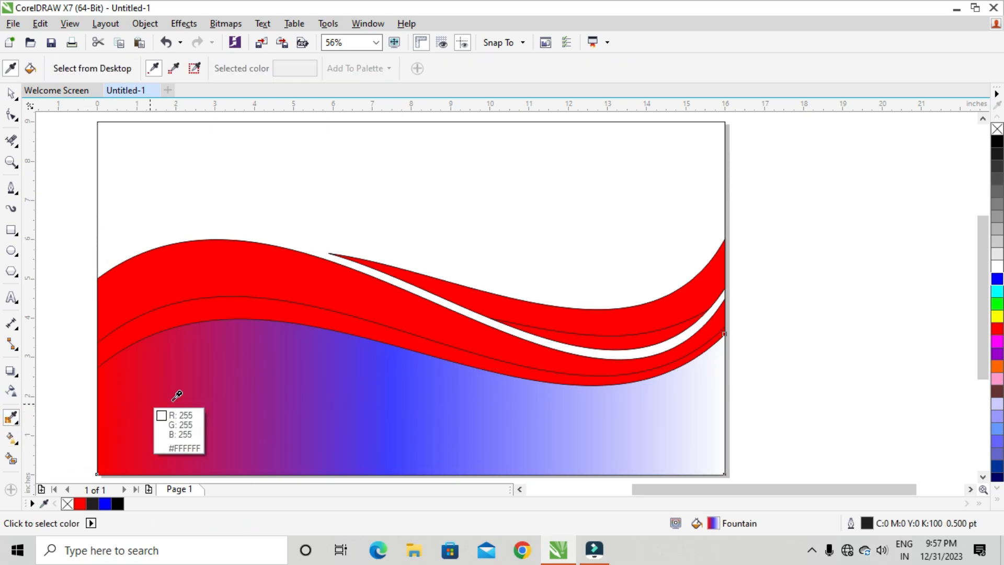
left_click(395, 368)
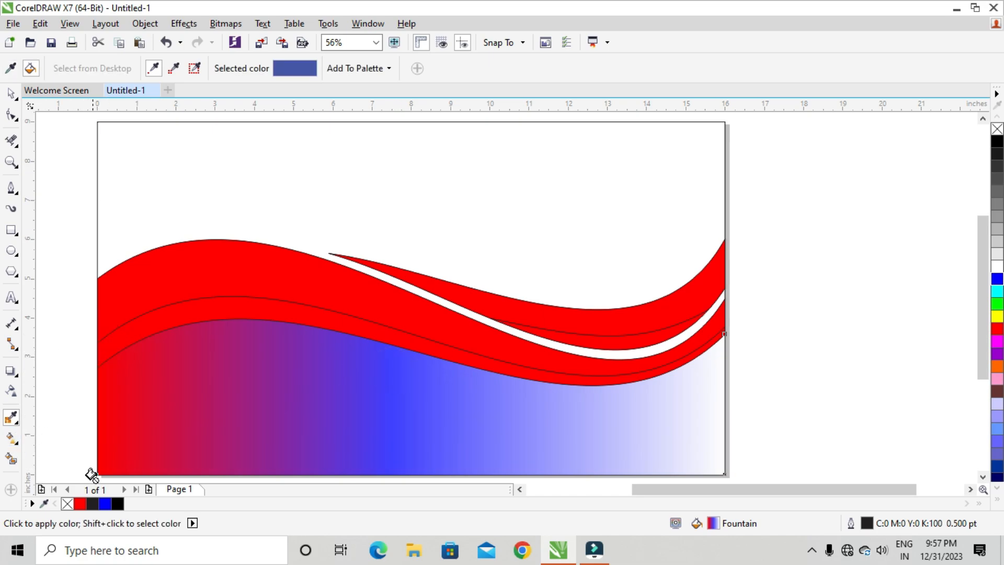
left_click(164, 206)
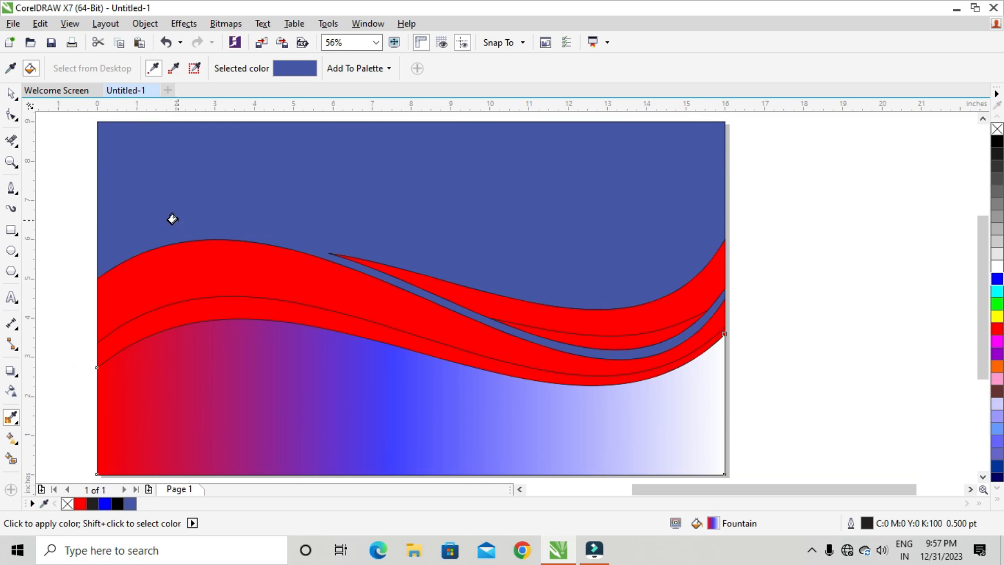
key("ctrl+z")
left_click(10, 95)
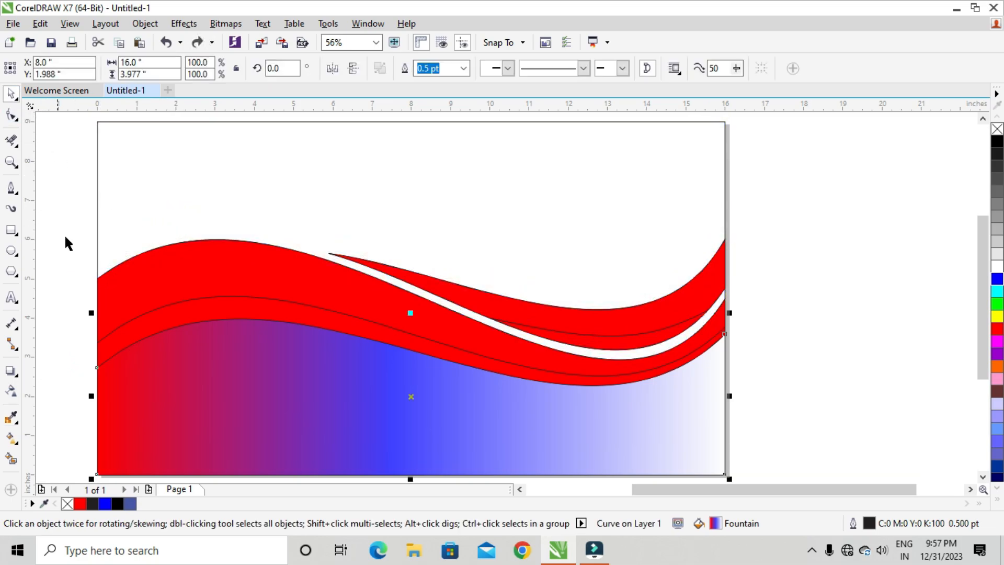
Apply the sampled muted blue from the document palette to both end nodes of the bottom area's gradient.
left_click(12, 438)
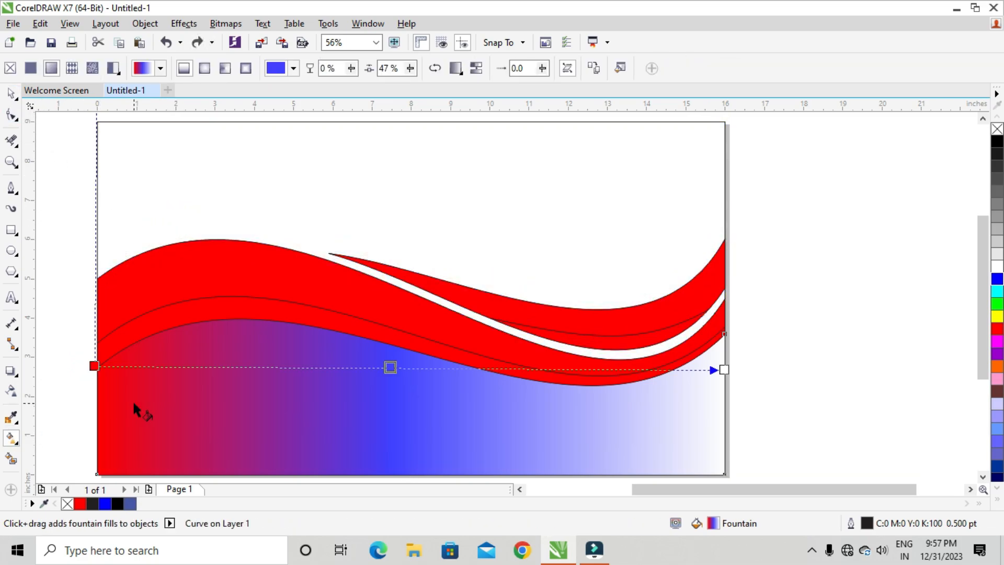
left_click_drag(121, 438, 95, 366)
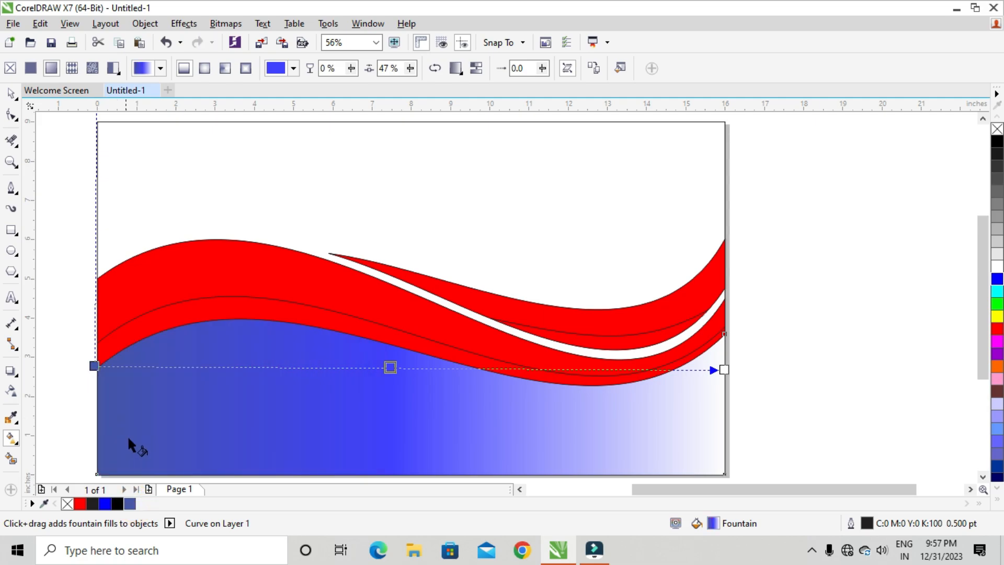
left_click_drag(134, 505, 724, 370)
Lighten the gradient's right end node to C67 M55 Y0 K0.
left_click(724, 369)
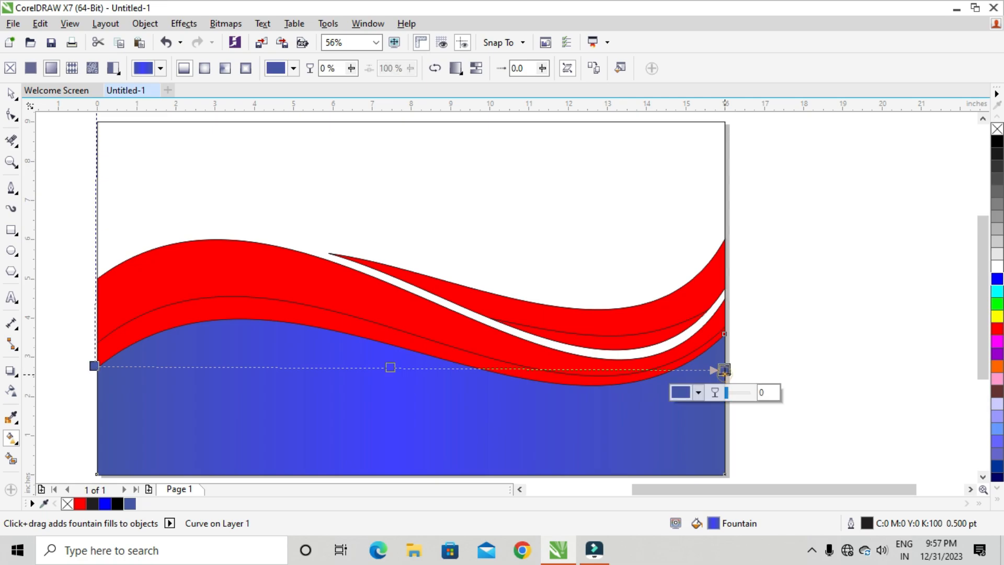
left_click(699, 393)
mouse_move(711, 289)
left_mouse_down()
mouse_move(709, 275)
mouse_move(727, 274)
left_mouse_up()
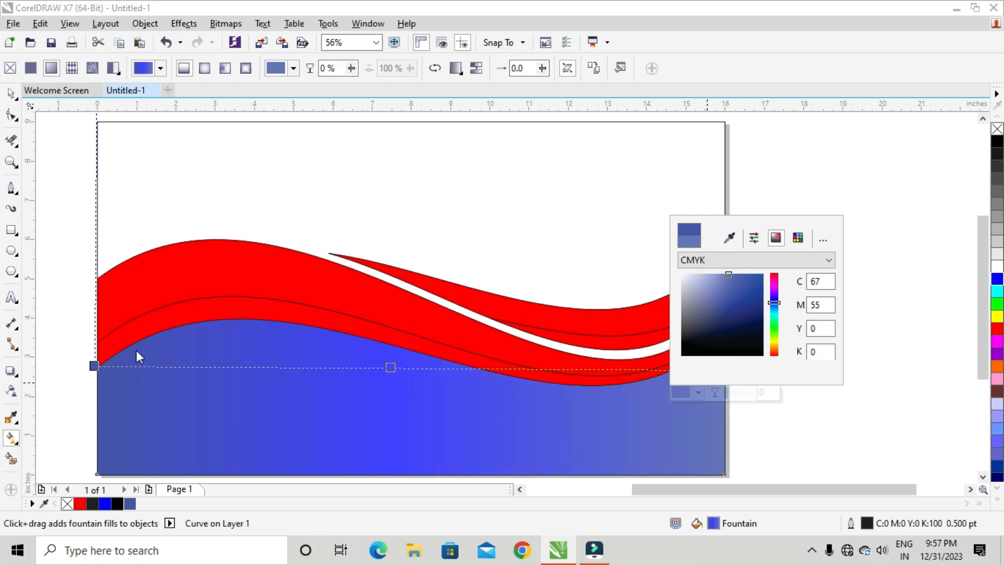
Set the gradient's left start node to a lighter blue, C64 M53 Y0 K0.
left_click(93, 365)
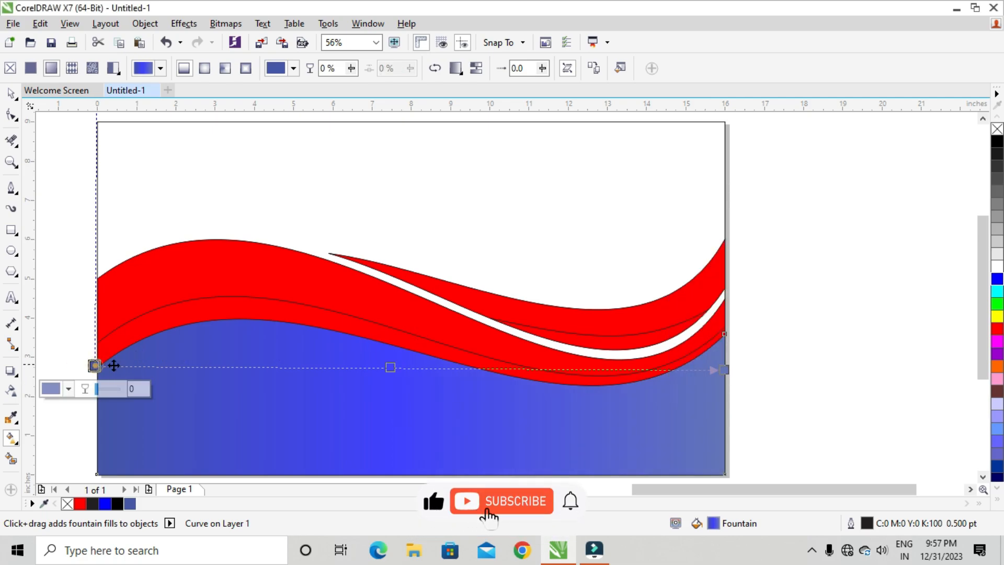
left_click(69, 389)
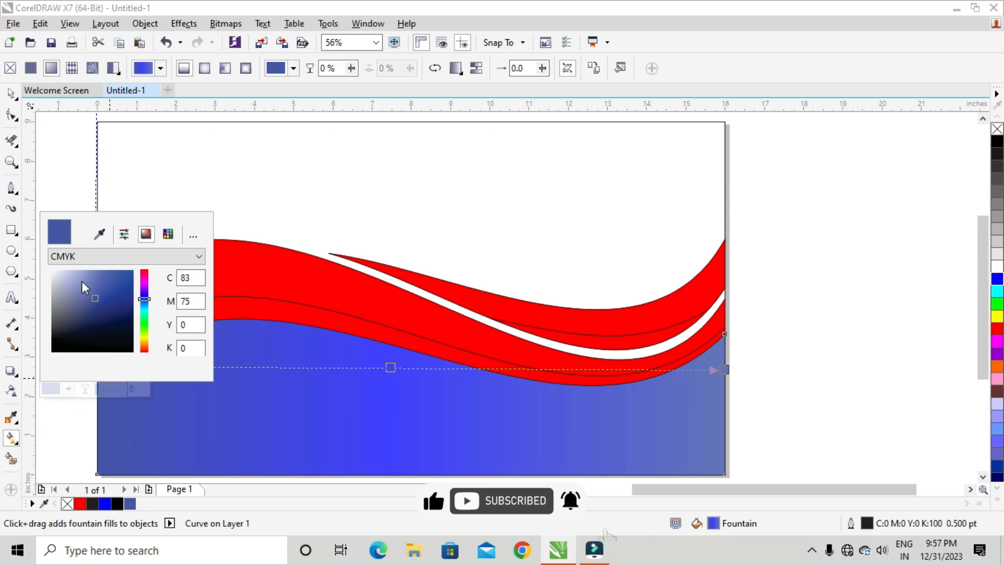
mouse_move(82, 282)
left_mouse_down()
mouse_move(88, 267)
mouse_move(108, 272)
left_mouse_up()
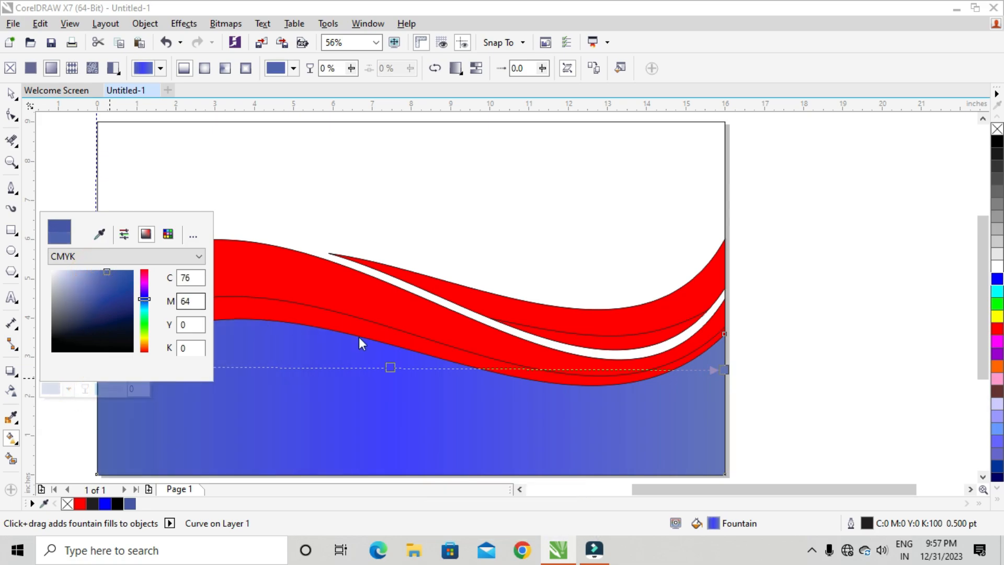
left_click_drag(103, 275, 99, 271)
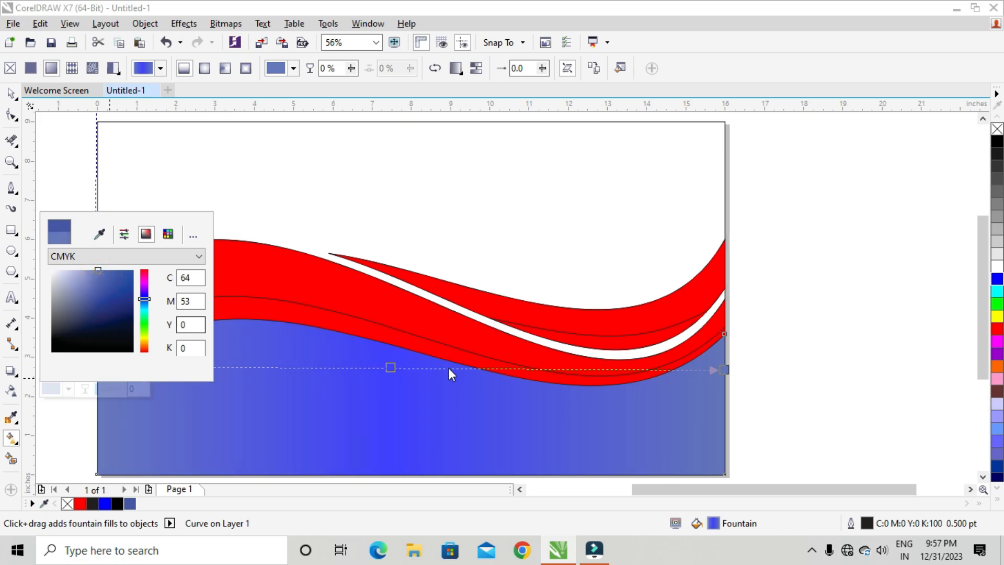
Set the gradient's right end node to a pale blue, C44 M33 Y0 K0.
left_click(723, 370)
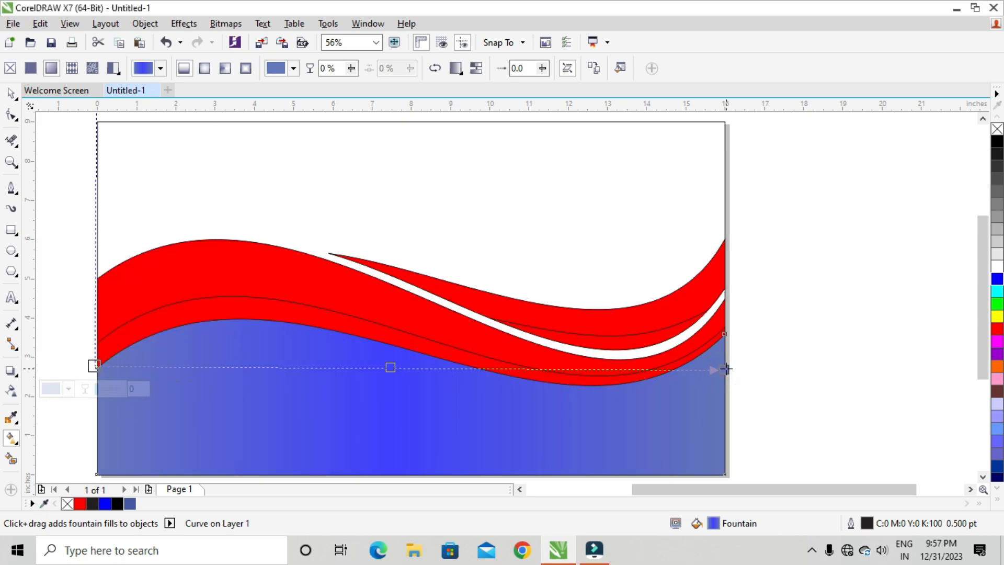
left_click(724, 369)
left_click(699, 392)
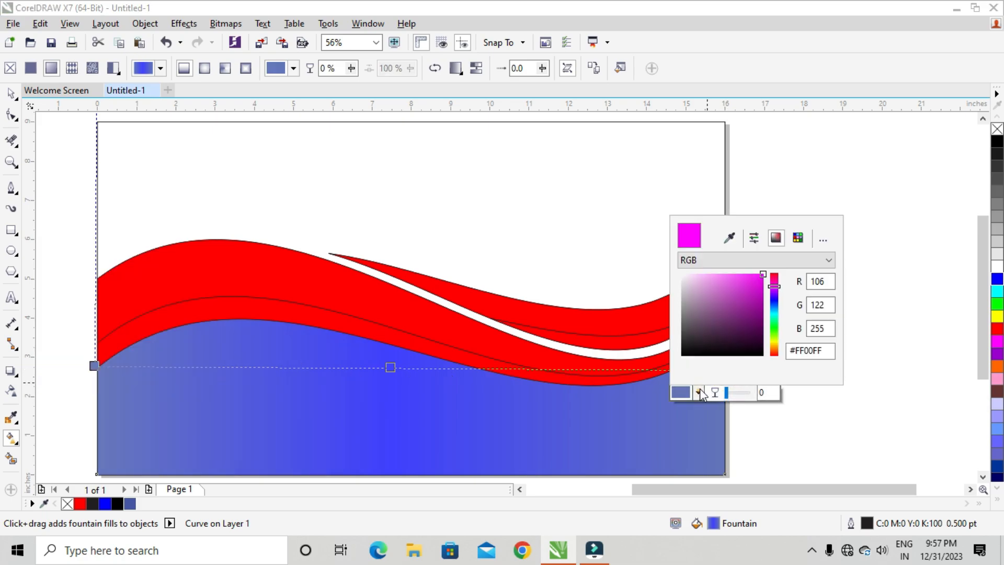
left_click(718, 275)
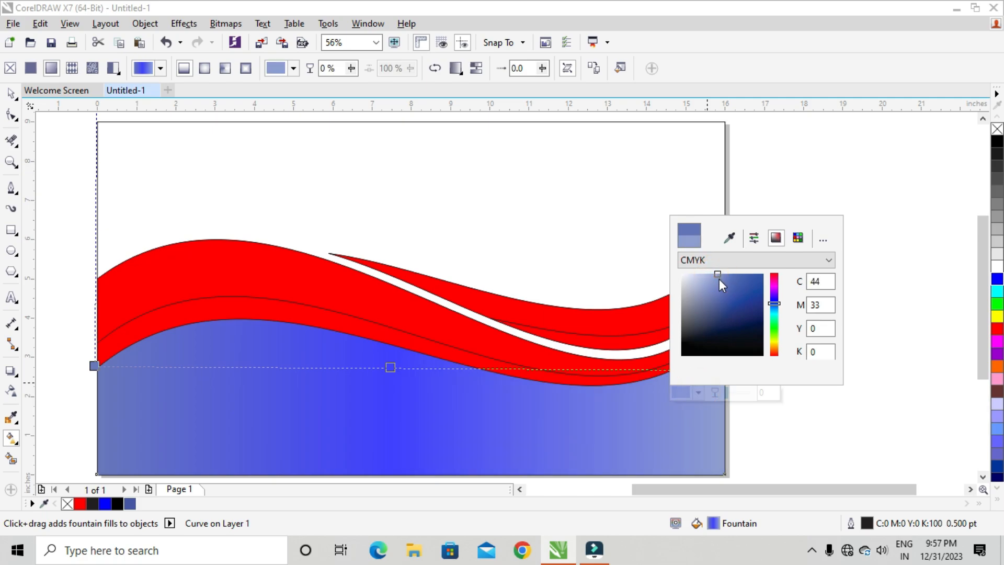
Add a gradient node at 33% coloured with the sampled muted blue, and move the bright blue middle node to 65%.
left_click(306, 369)
double_click(303, 367)
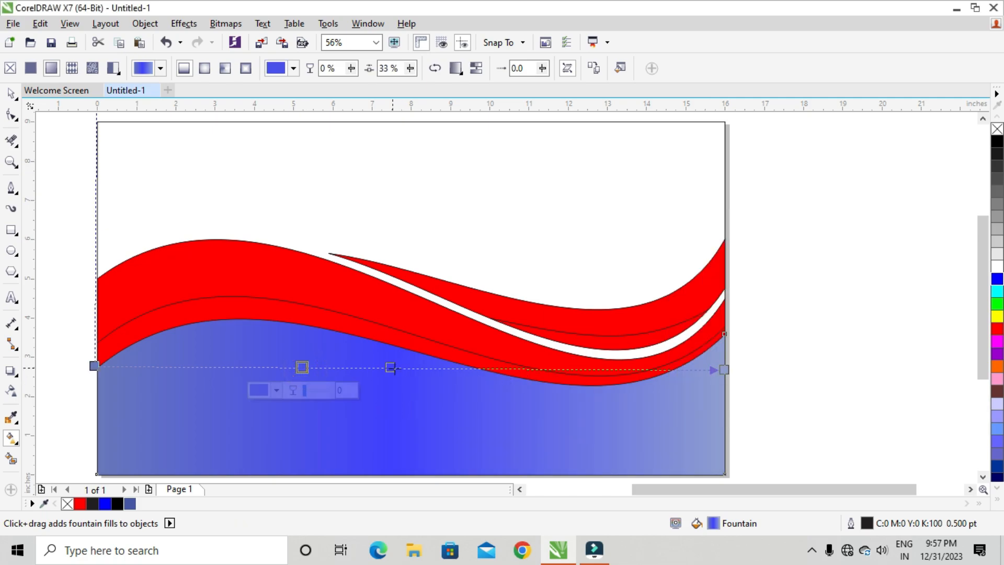
left_click_drag(392, 368, 504, 368)
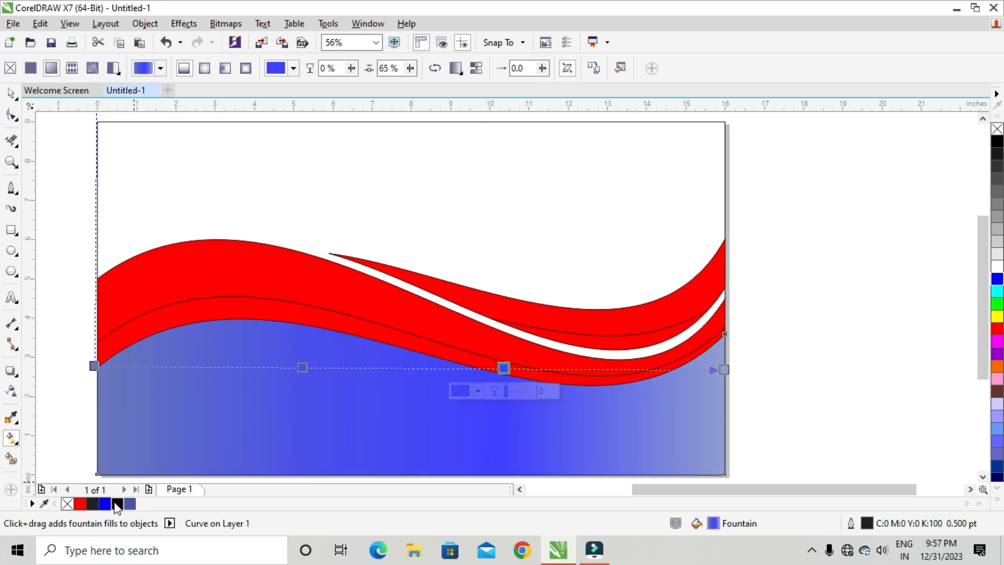
left_click(302, 369)
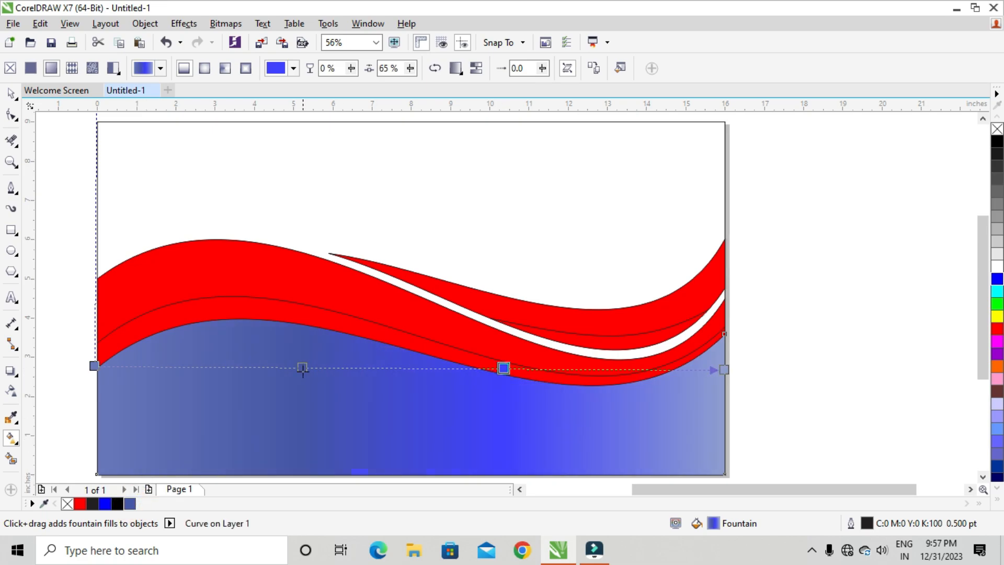
Move the muted blue node of the bottom area's gradient to 31%.
left_click_drag(291, 368, 290, 367)
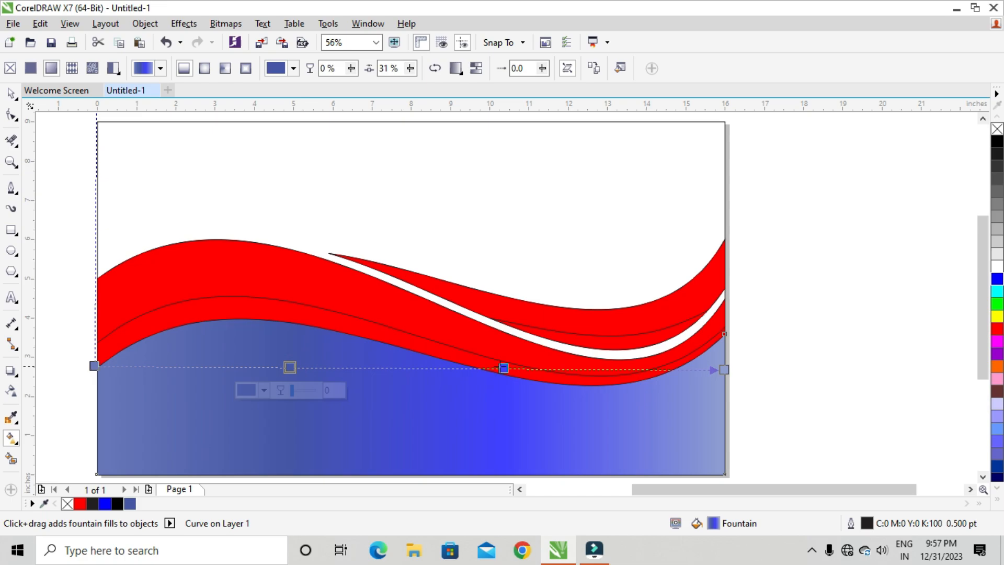
Fill the narrow band above the bottom area with a left-to-right gradient from blue to muted blue, extending its end past the page edge.
left_click(336, 320)
left_click_drag(95, 366, 724, 333)
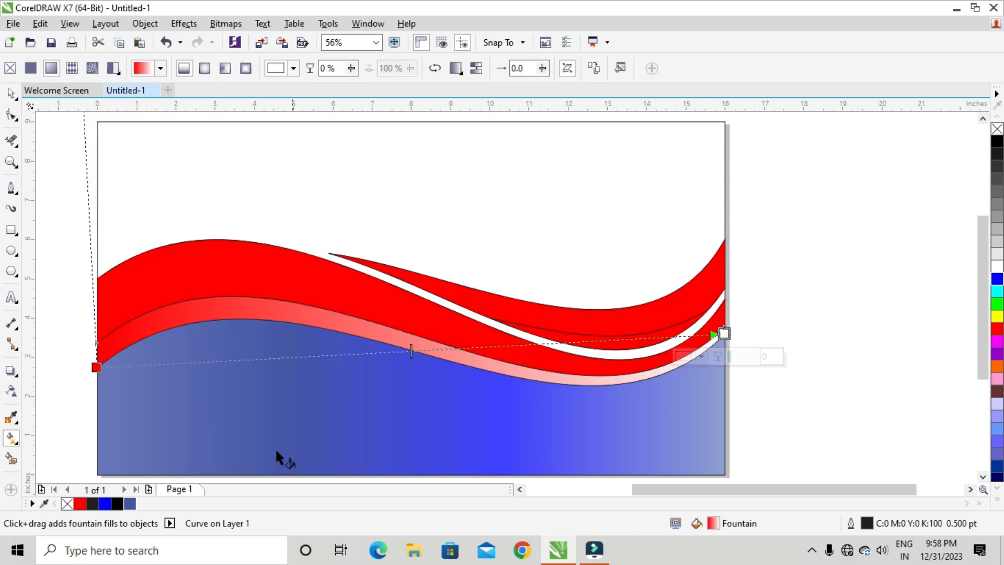
left_click_drag(110, 504, 96, 367)
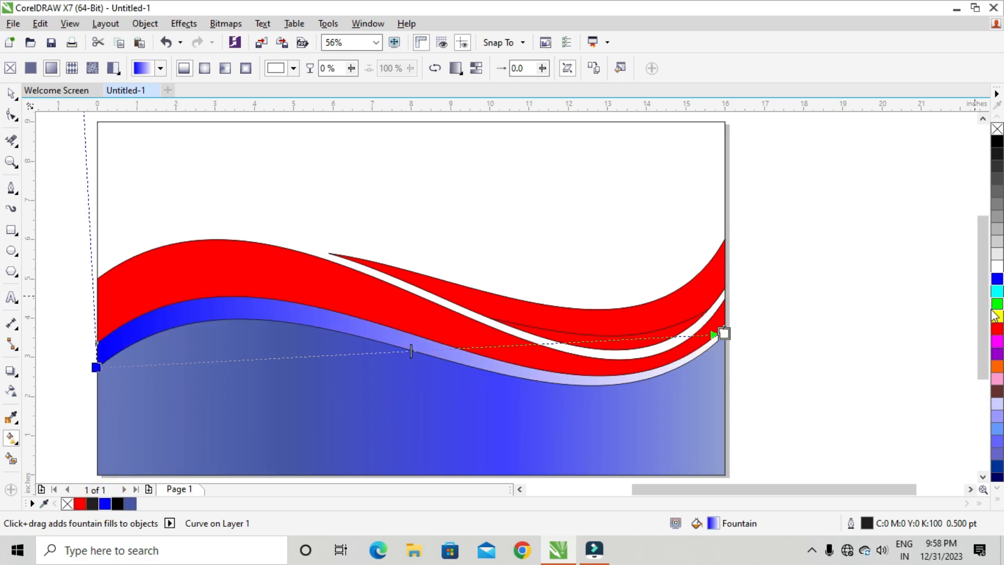
left_click_drag(132, 506, 723, 336)
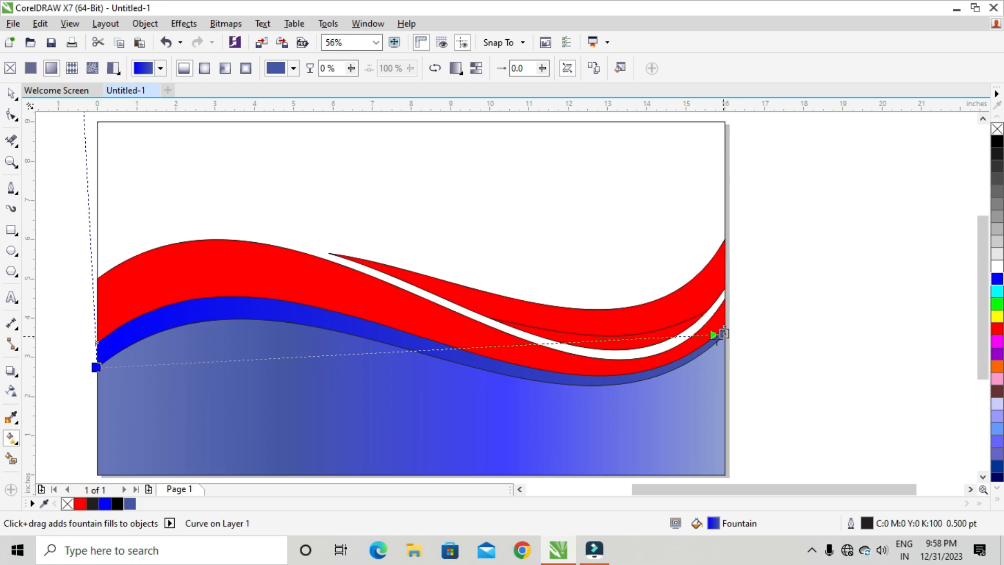
left_click_drag(724, 335, 785, 343)
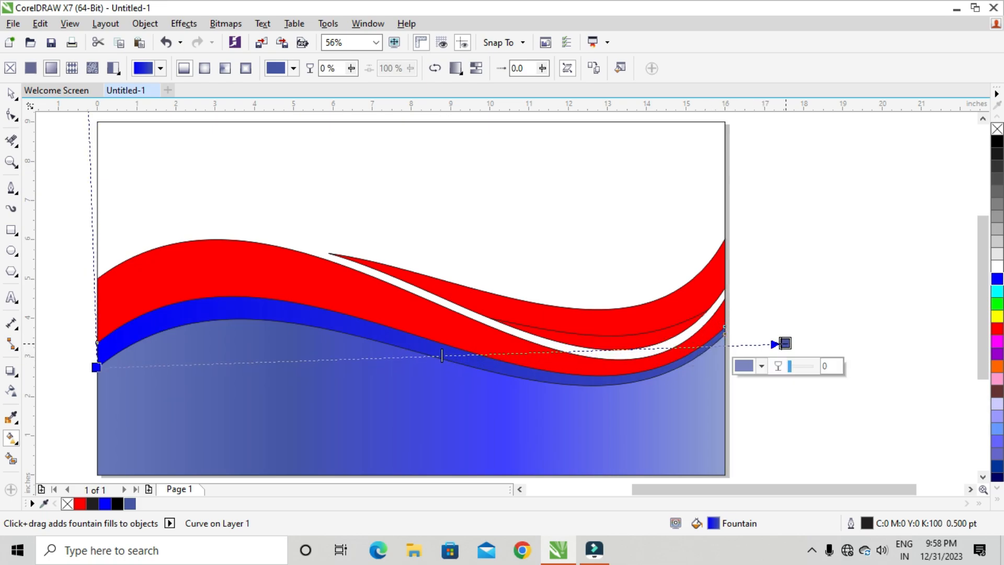
Repeat the blue gradient on the wide red wave and reverse it to run from blue at the right edge to muted blue at the left.
left_click(433, 325)
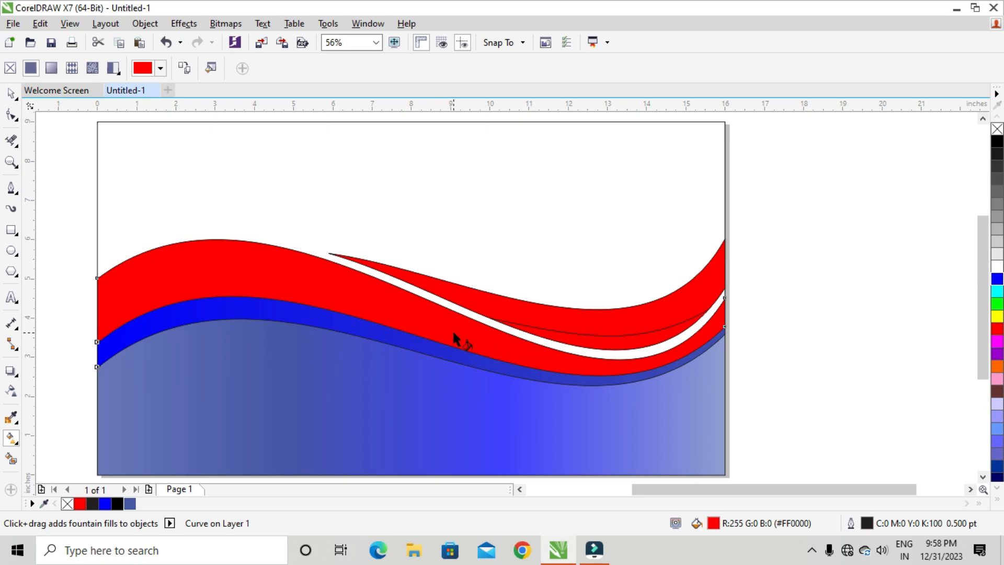
key("ctrl+shift")
key("ctrl+r")
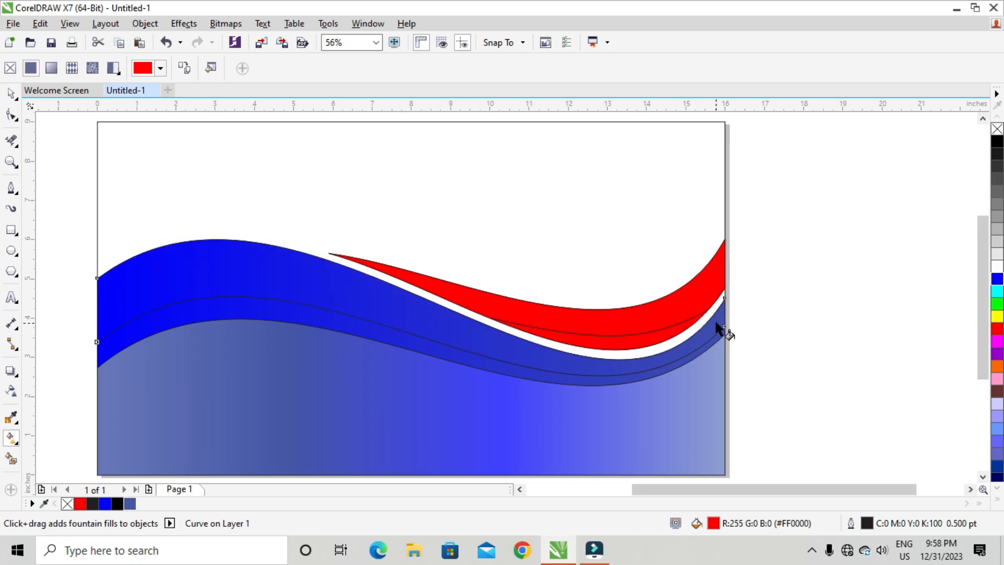
mouse_move(717, 324)
left_mouse_down()
mouse_move(368, 339)
mouse_move(183, 319)
mouse_move(96, 342)
left_mouse_up()
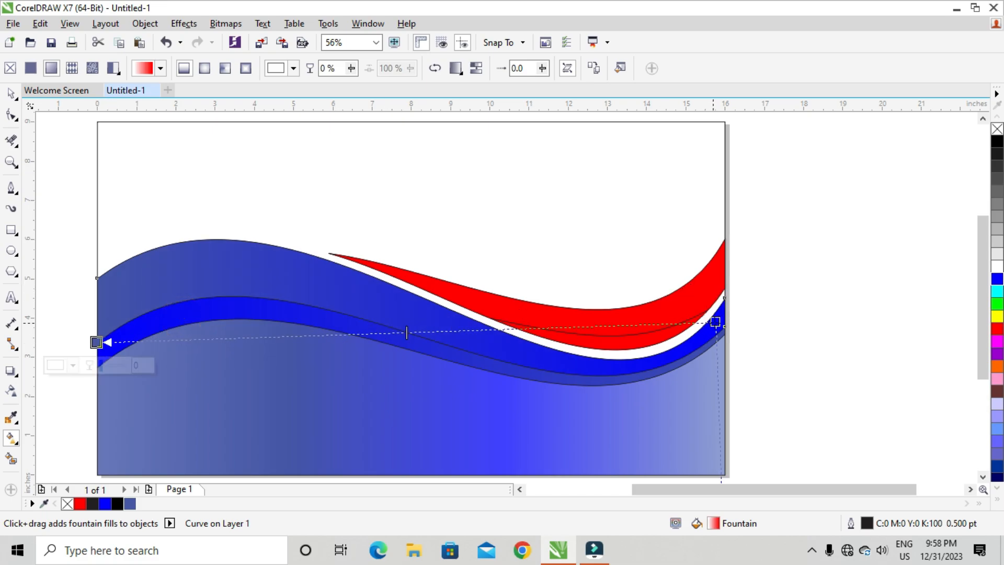
left_click(721, 320)
Fill the upper red swoosh with a left-to-right gradient from red to yellow, and shift its red start node inward along the swoosh.
left_click(655, 315)
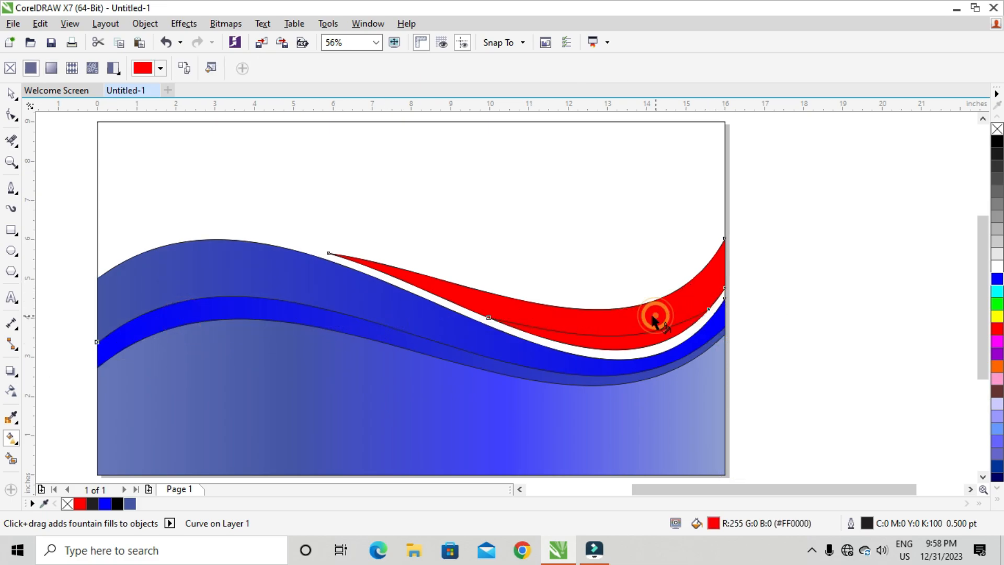
left_click_drag(329, 253, 724, 239)
left_click(995, 315)
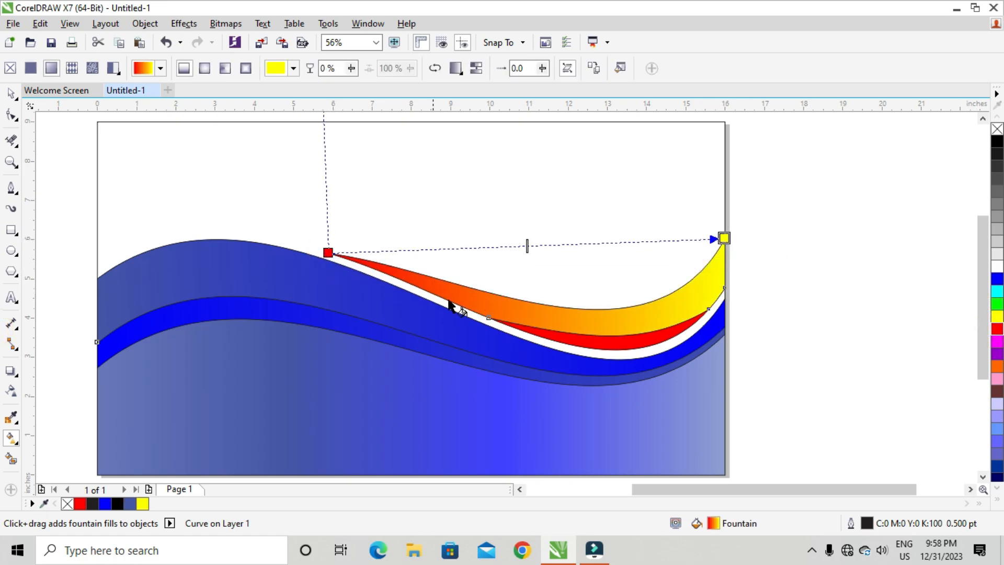
left_click(329, 253)
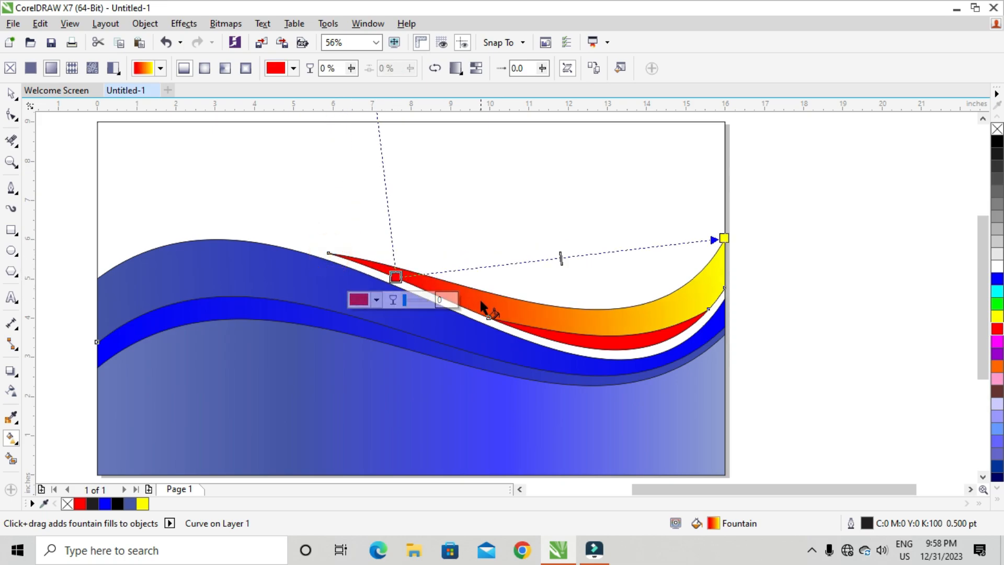
Repeat the red-to-yellow gradient on the small red sliver below the swoosh and reverse it, with red on the right and yellow on the left.
left_click(562, 337)
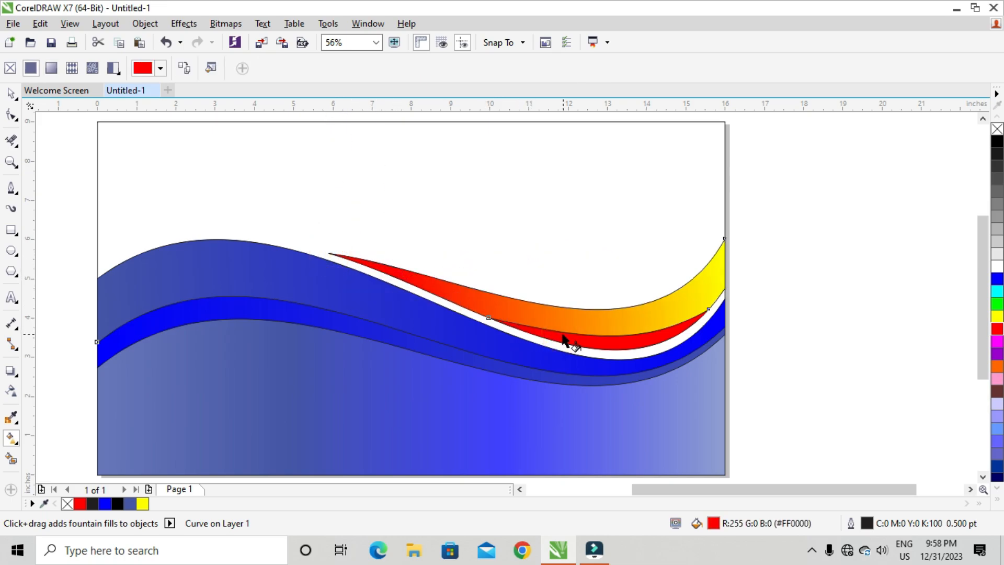
key("ctrl+r")
left_click_drag(704, 312, 488, 317)
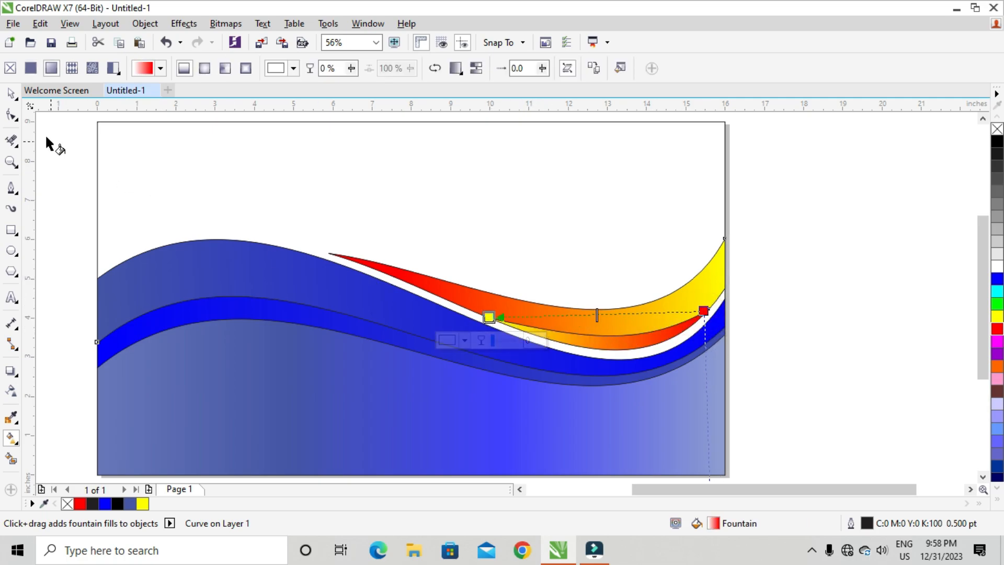
Select the page-sized background rectangle and fill it with light grey (#E6E6E6).
left_click(11, 93)
left_click(86, 225)
left_click(273, 200)
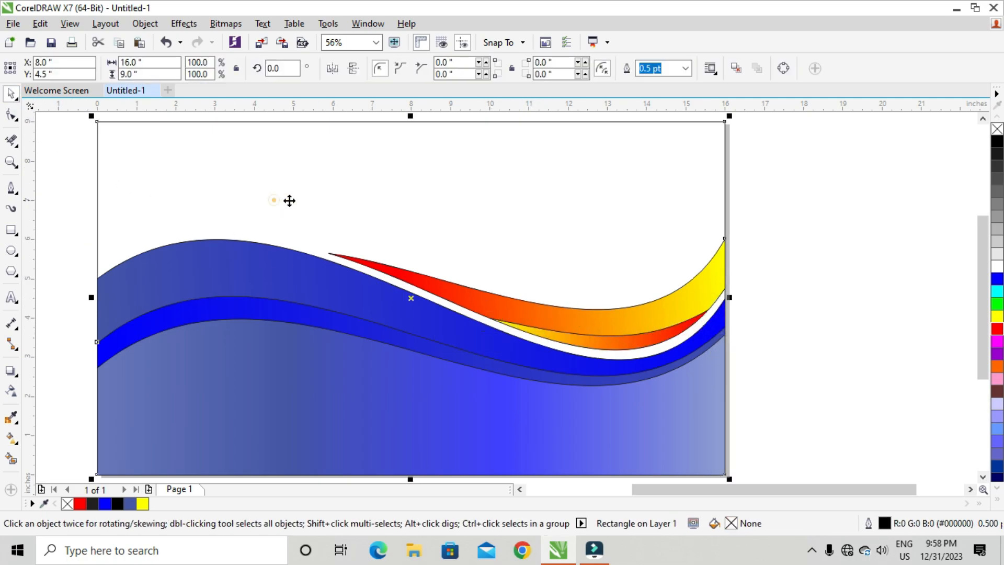
left_click(998, 205)
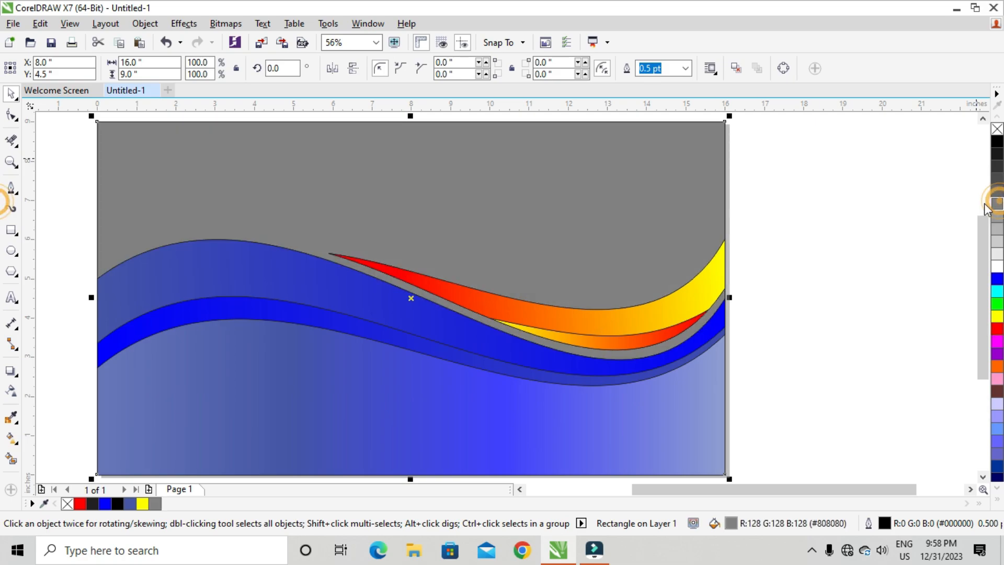
left_click(998, 255)
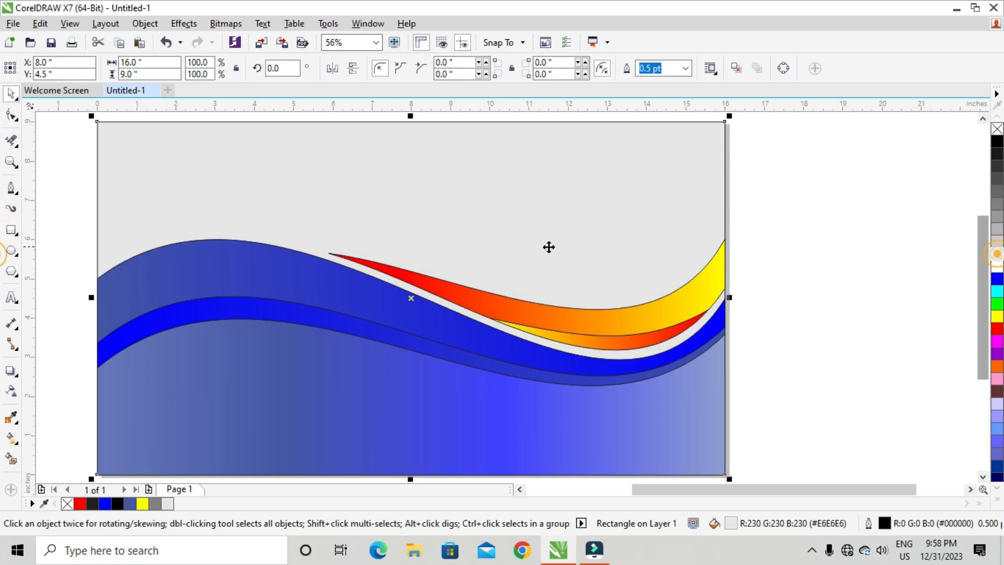
Apply a vertical gradient to the background rectangle, from medium grey at the top edge to white near the waves, and deselect it.
left_click(11, 437)
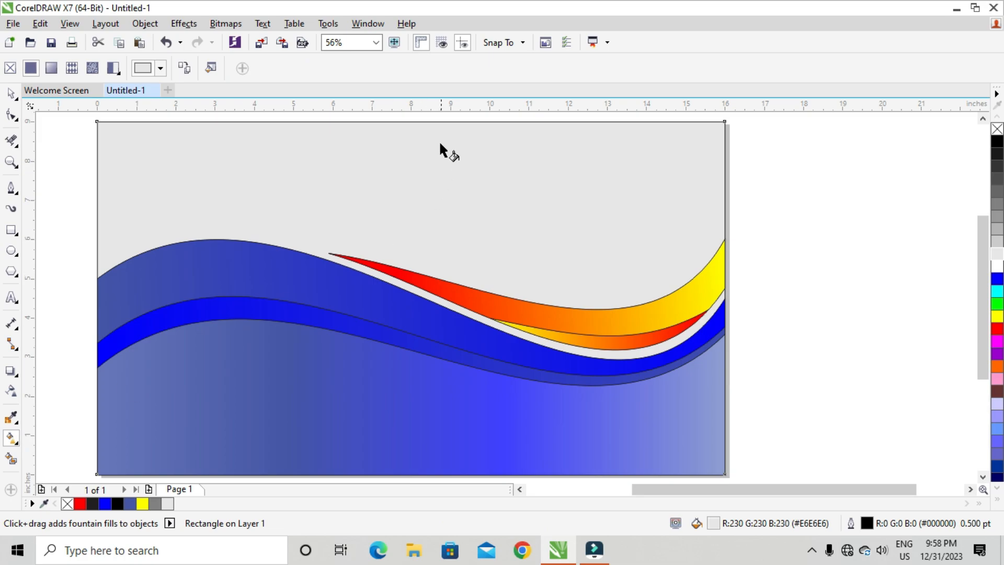
left_click_drag(418, 223, 417, 272)
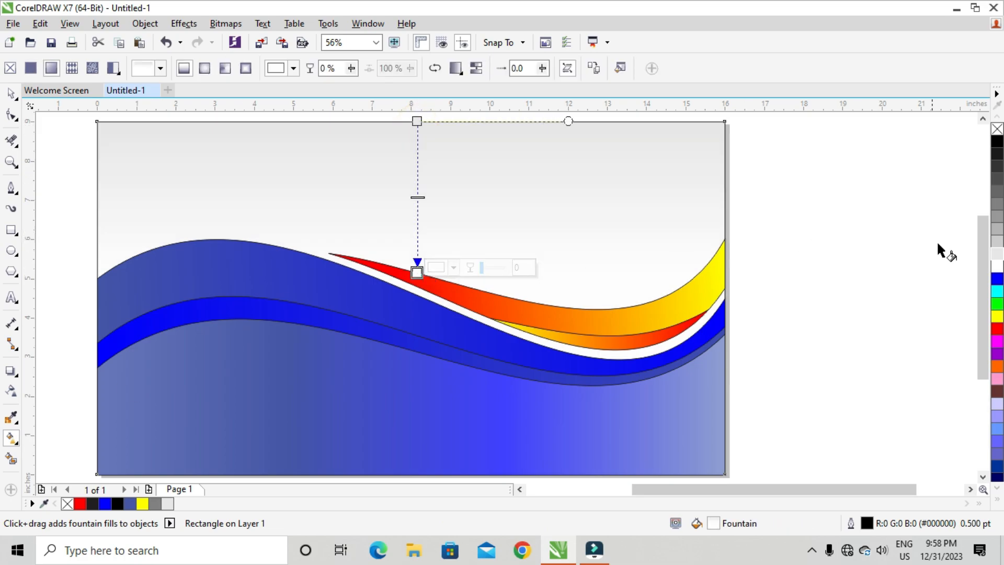
left_click_drag(997, 234, 417, 122)
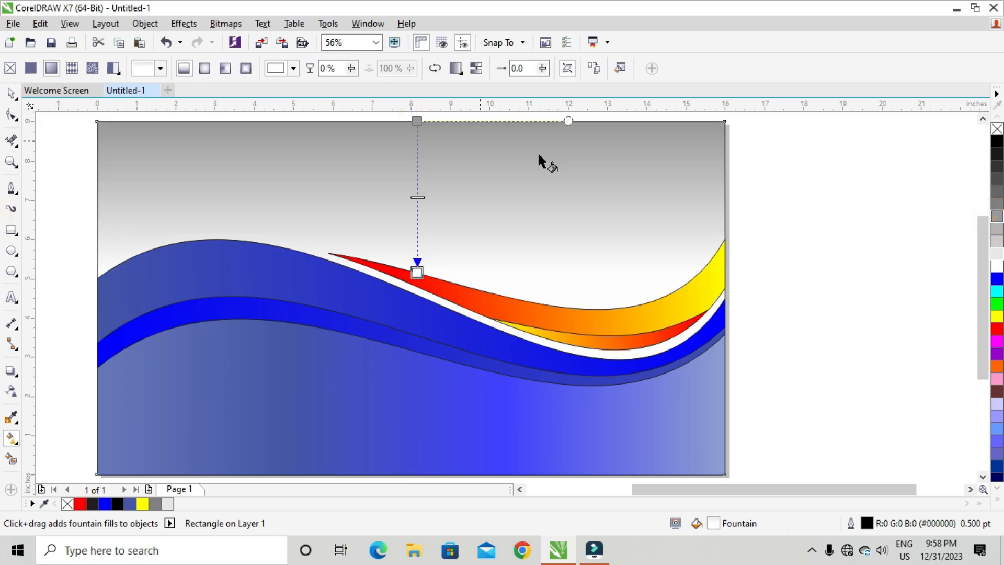
left_click(11, 94)
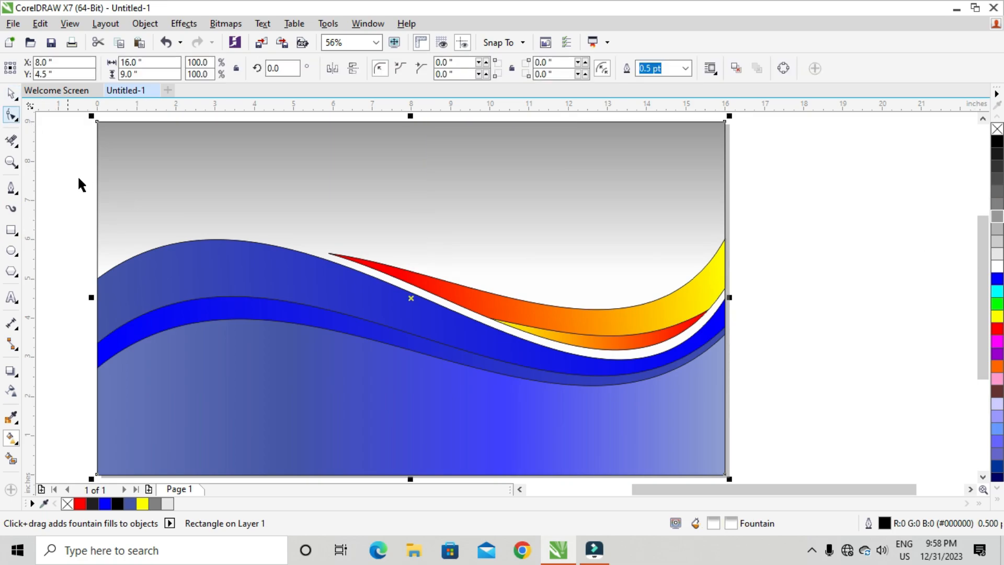
left_click(98, 220)
left_click(762, 220)
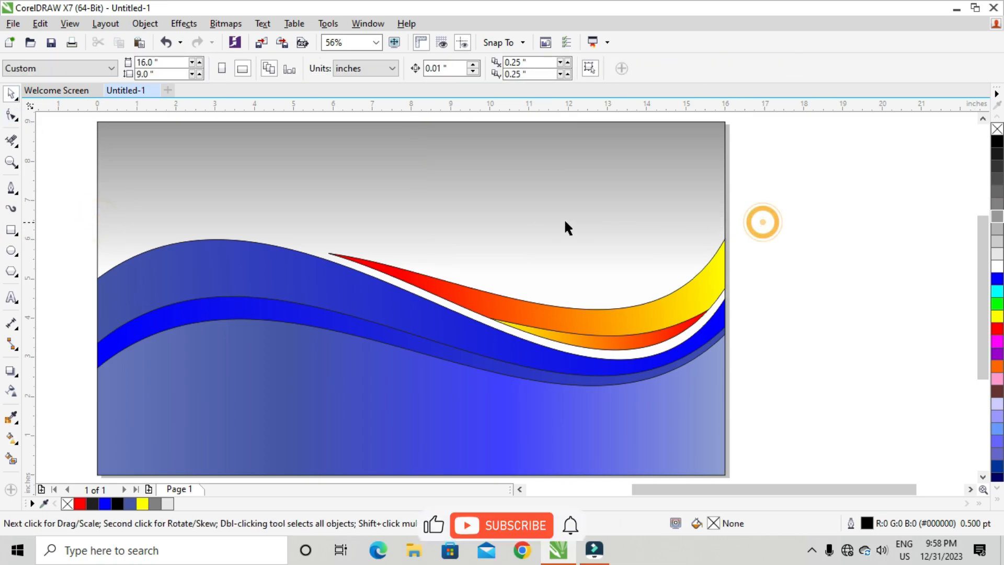